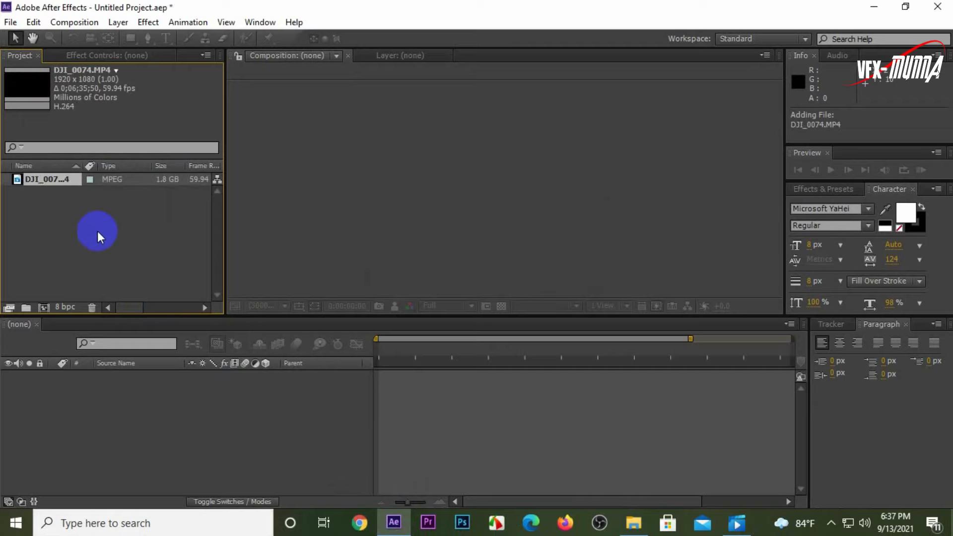
Step: Create a composition from DJI_0074.MP4 and trim the layer's in point to about 0;05;25;50
left_click(48, 180)
left_click_drag(48, 183, 269, 392)
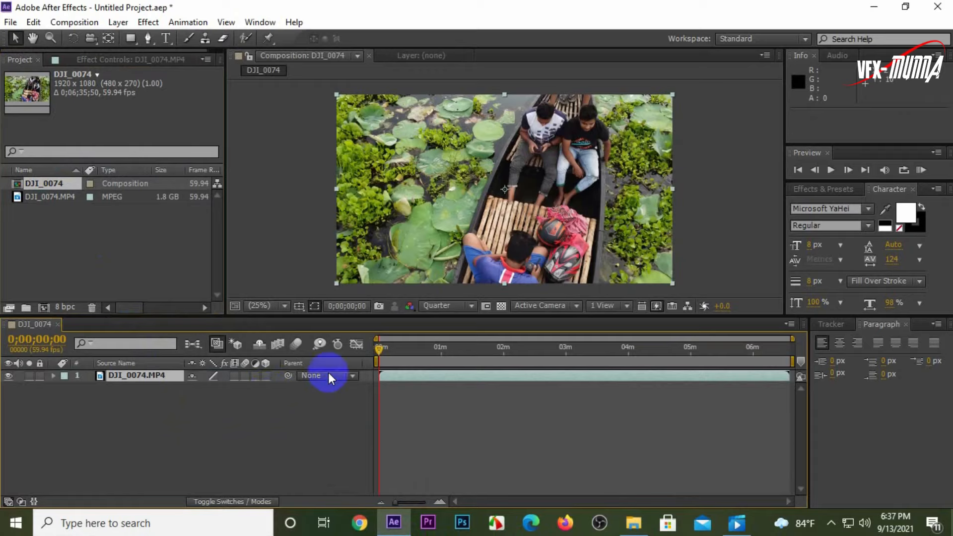
left_click_drag(379, 379, 718, 377)
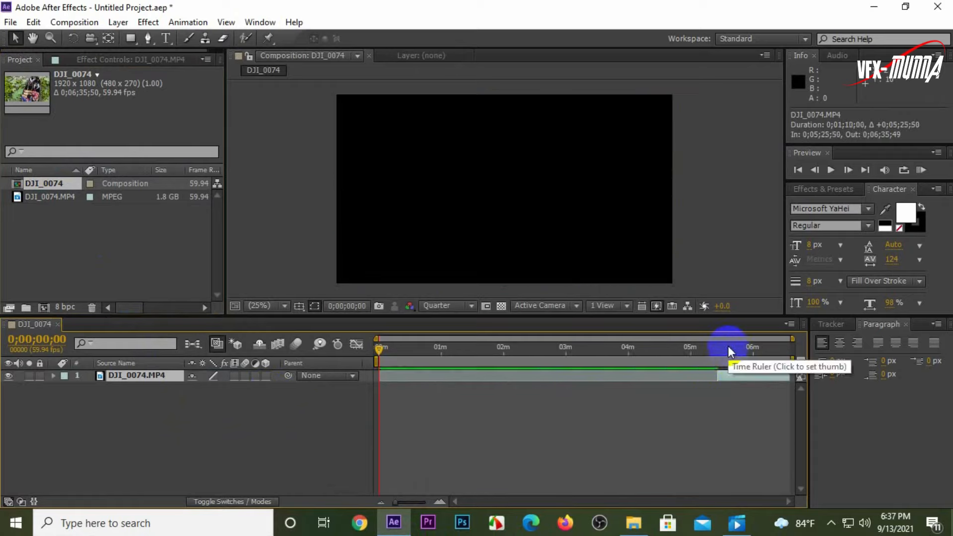
Step: Locate the boat shot near 0;05;31;12 and set the work area start to about 0;05;29;52
left_click(729, 348)
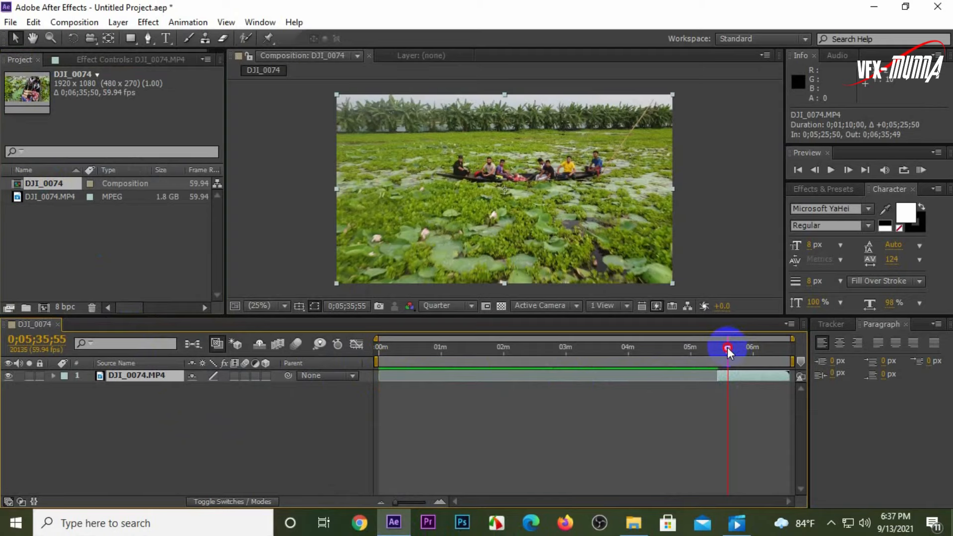
left_click_drag(728, 348, 722, 344)
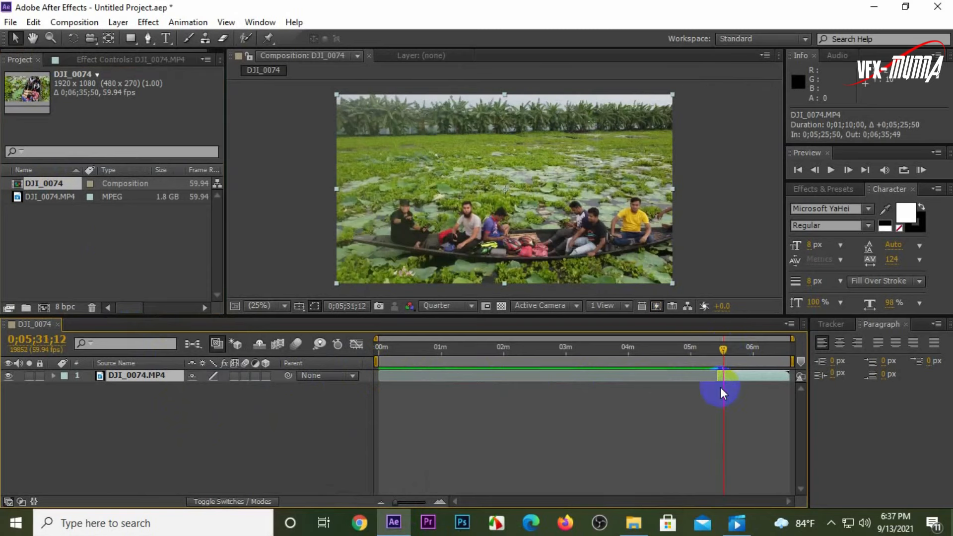
mouse_move(717, 380)
left_mouse_down()
mouse_move(442, 378)
mouse_move(379, 362)
mouse_move(719, 362)
left_mouse_up()
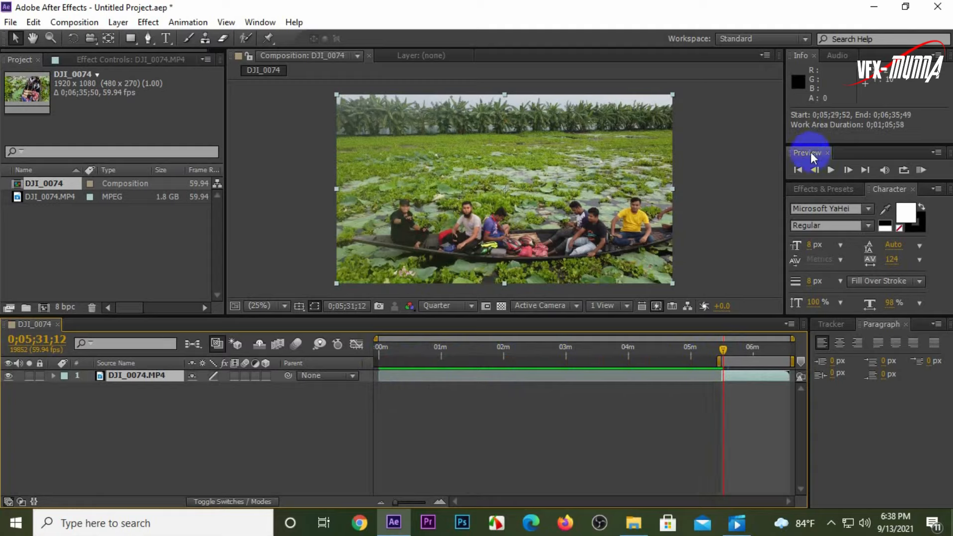
Step: Preview the shot, set the work area end to about 0;05;38;35 and trim the composition to the work area
left_click(831, 171)
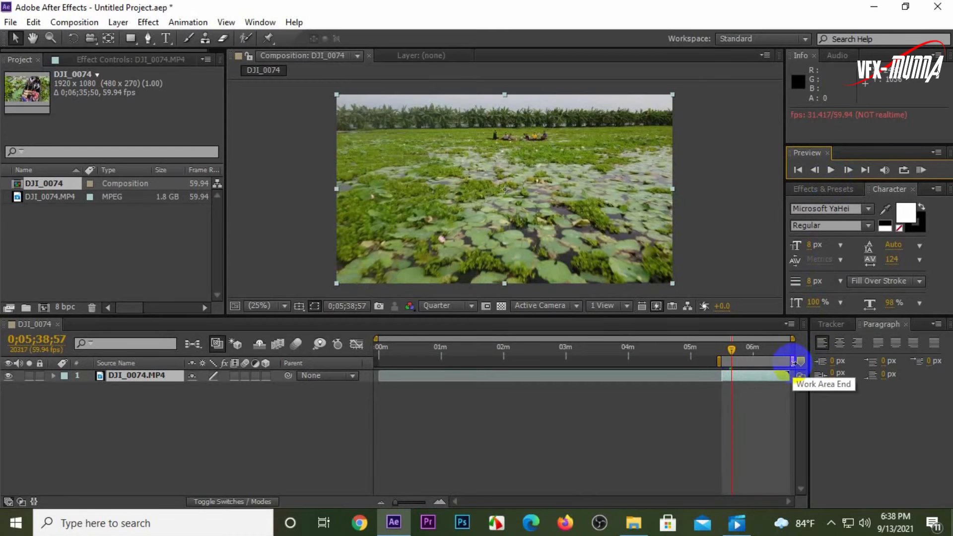
left_click_drag(793, 361, 734, 362)
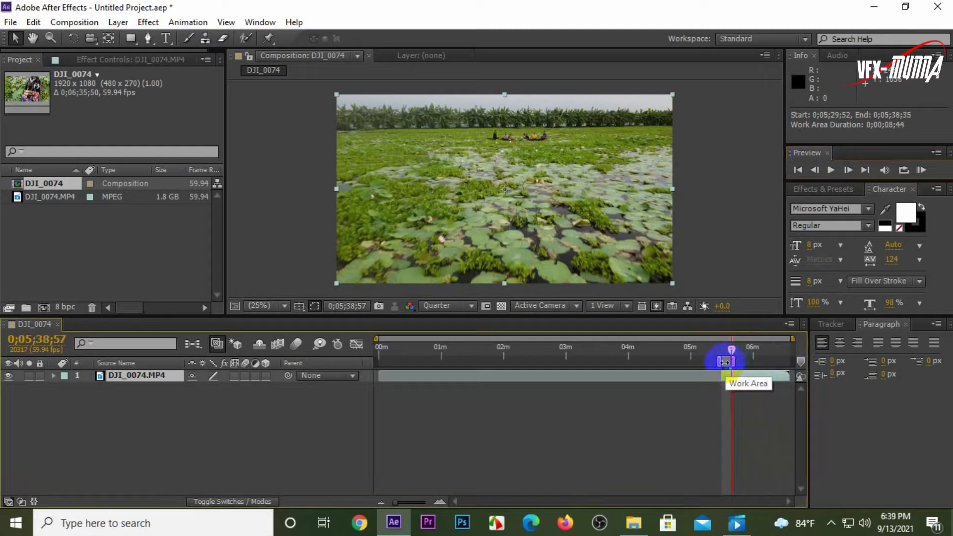
right_click(724, 363)
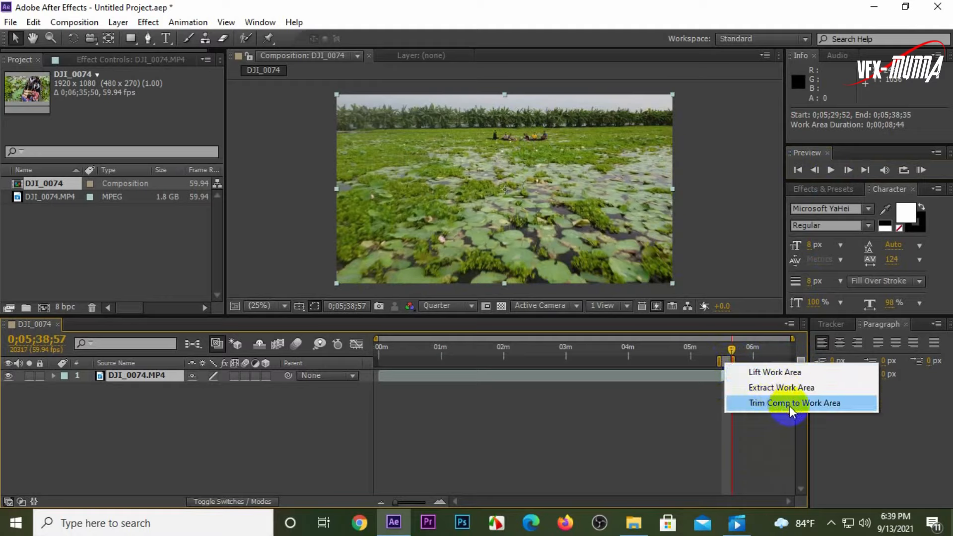
left_click(821, 404)
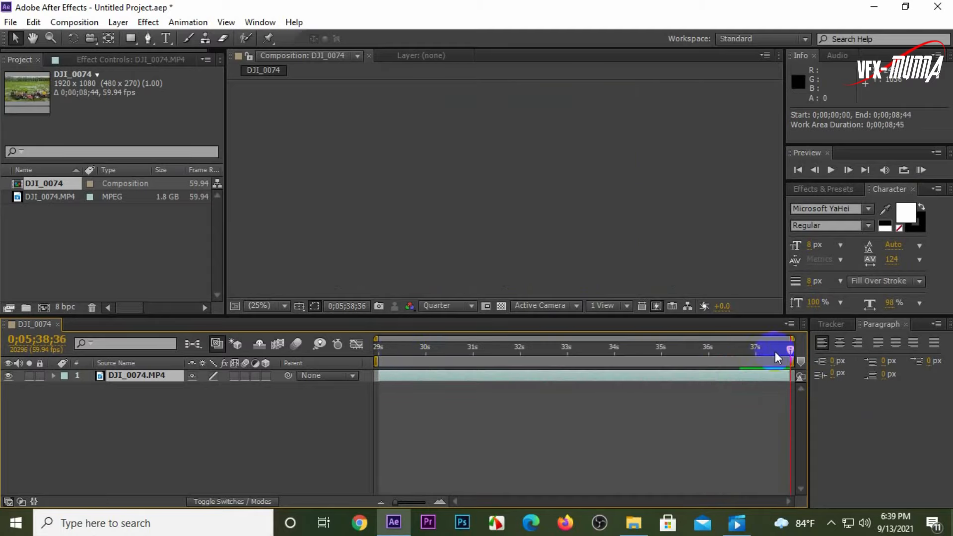
Step: Play back the trimmed composition and return the current time to its beginning
left_click_drag(791, 354, 378, 353)
left_click(830, 170)
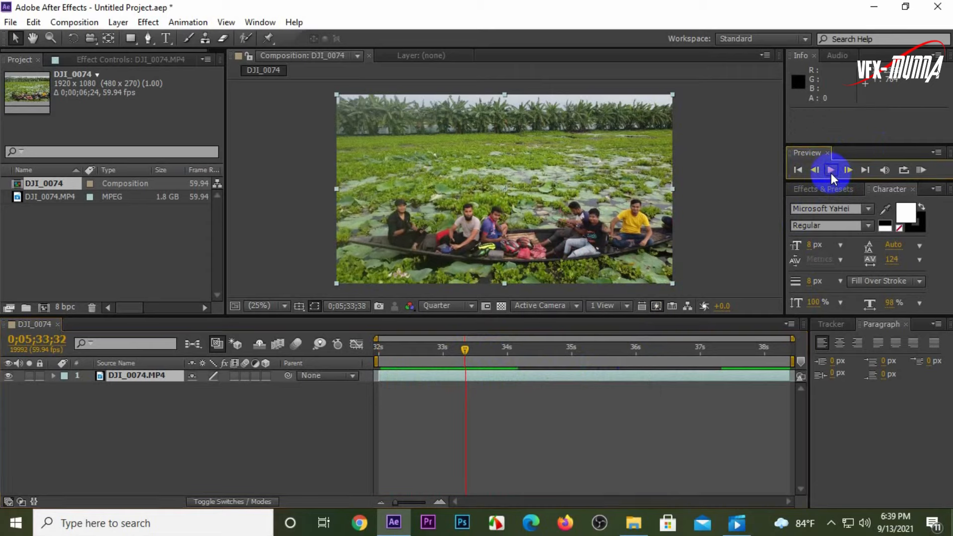
left_click(831, 172)
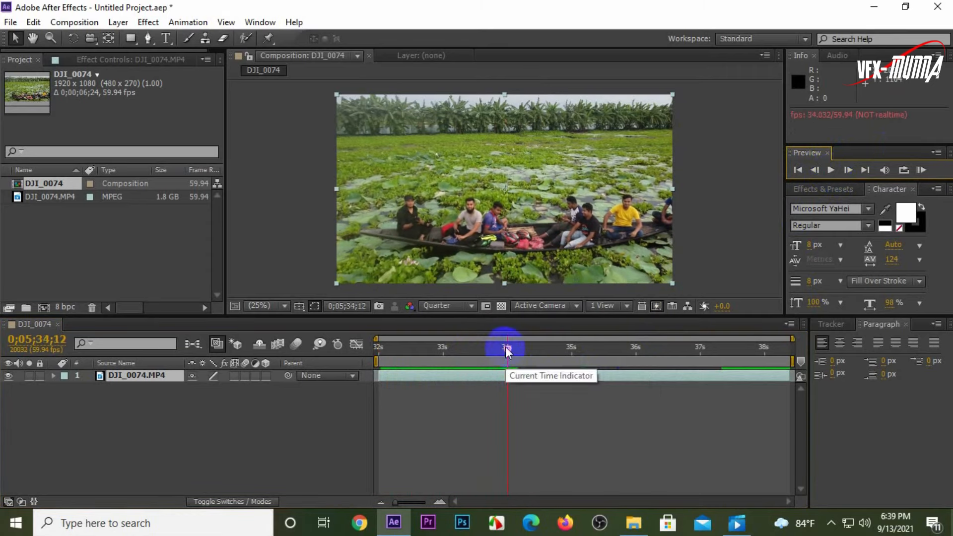
left_click_drag(505, 346, 373, 353)
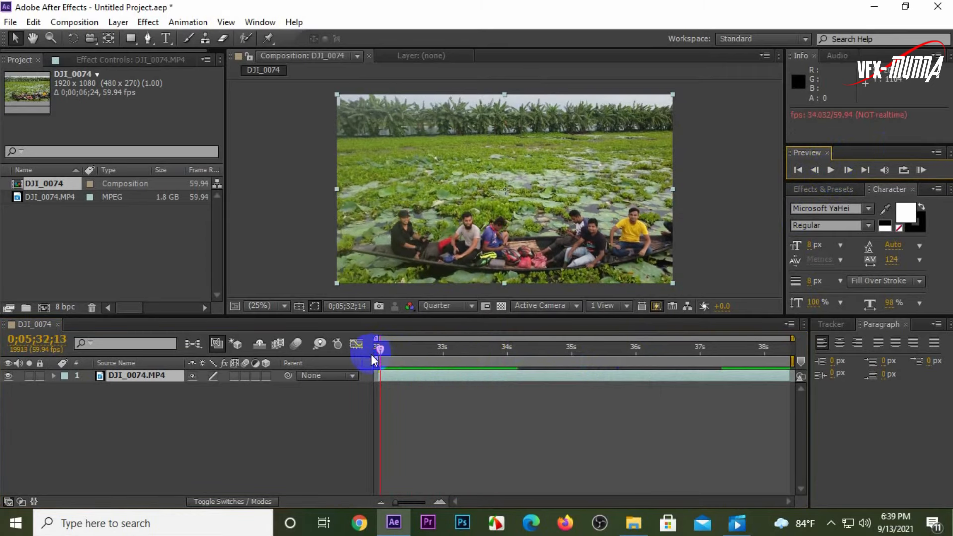
left_click(381, 349)
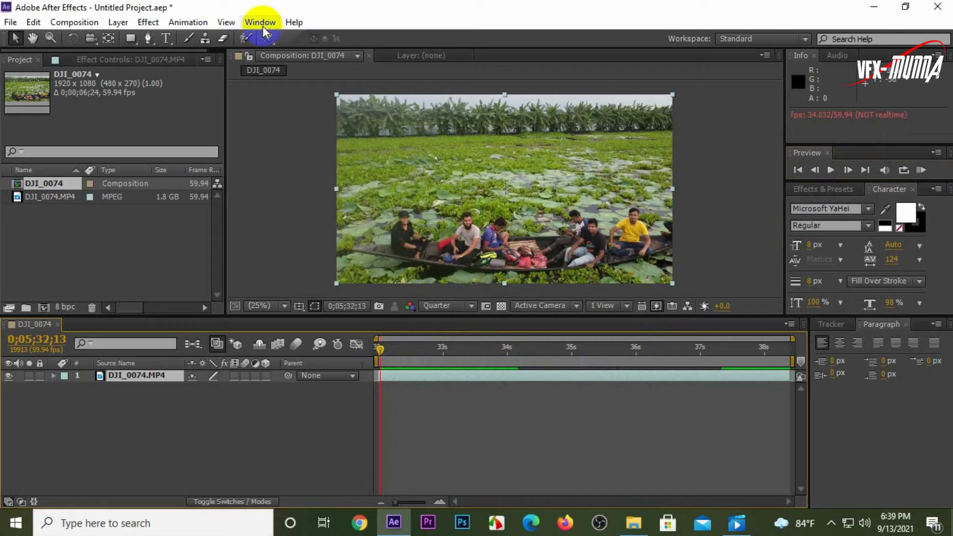
Step: Show the tracker controls and run Track Camera on the DJI_0074.MP4 layer
left_click(836, 326)
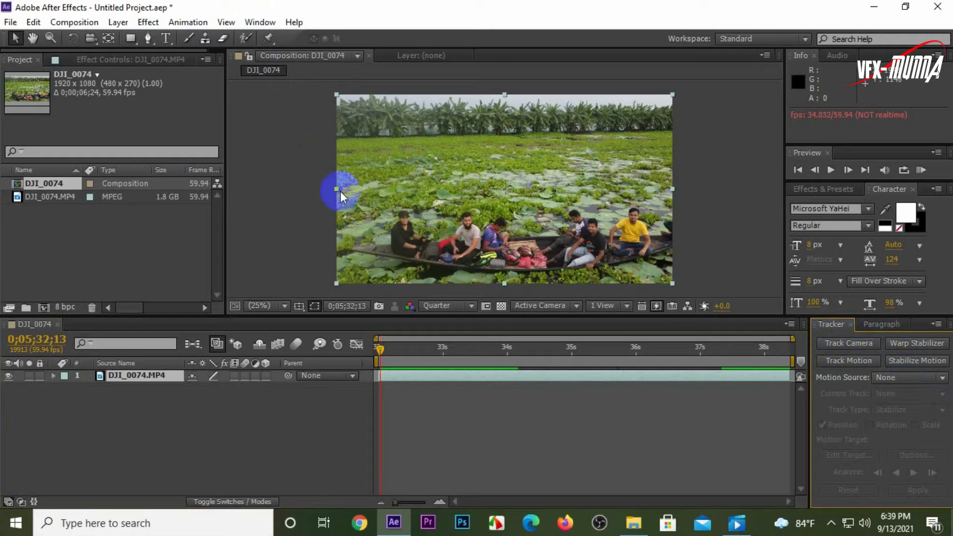
left_click(260, 22)
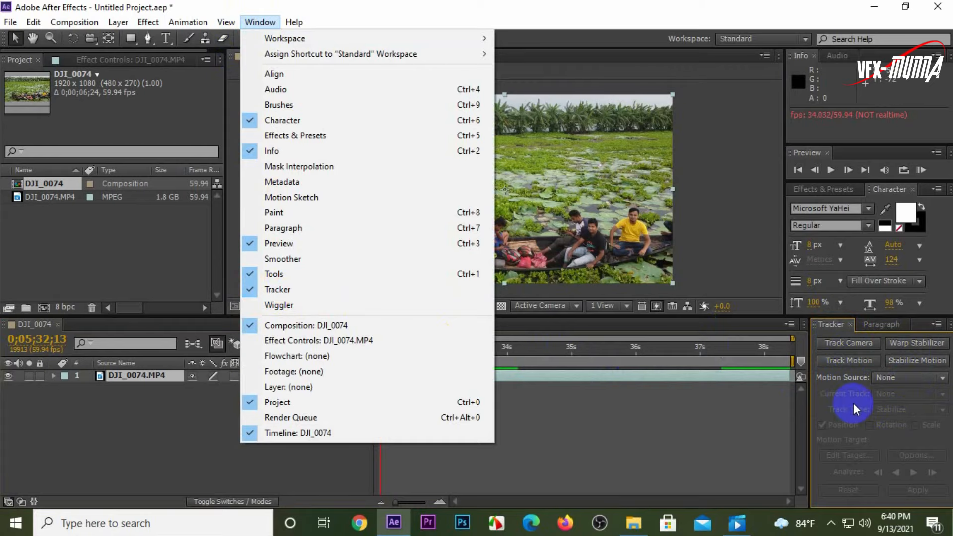
left_click(854, 380)
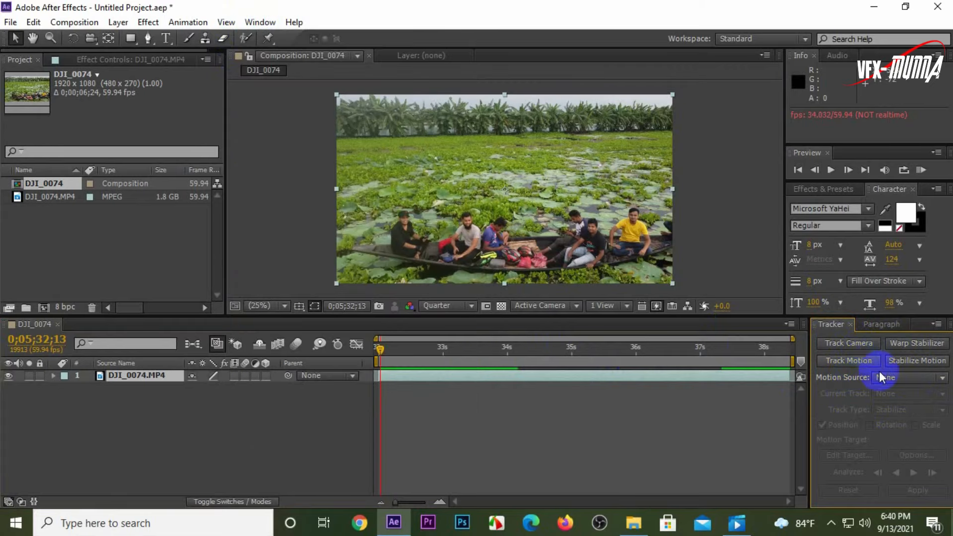
left_click(847, 344)
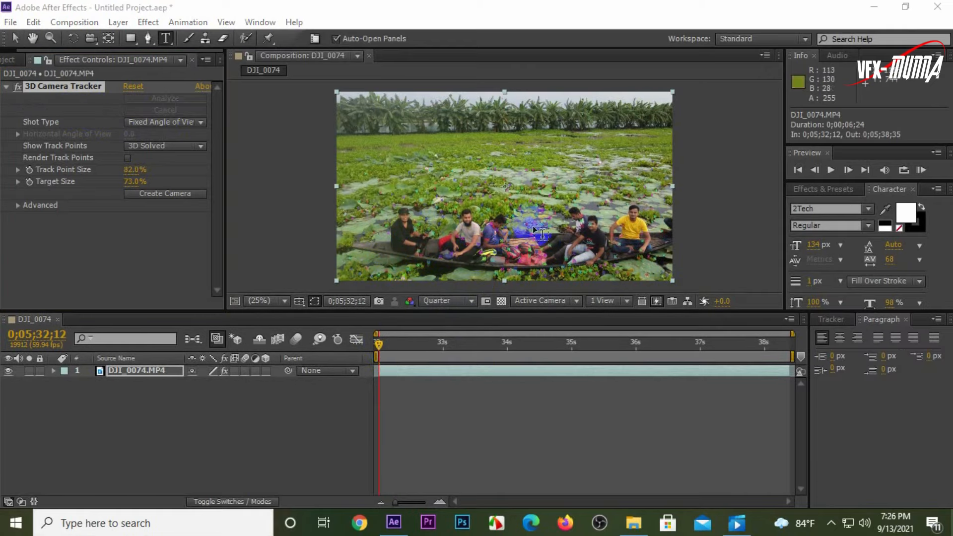
Step: Preview the solved track points on the clip and stop at about 0;05;36;47
left_click(832, 173)
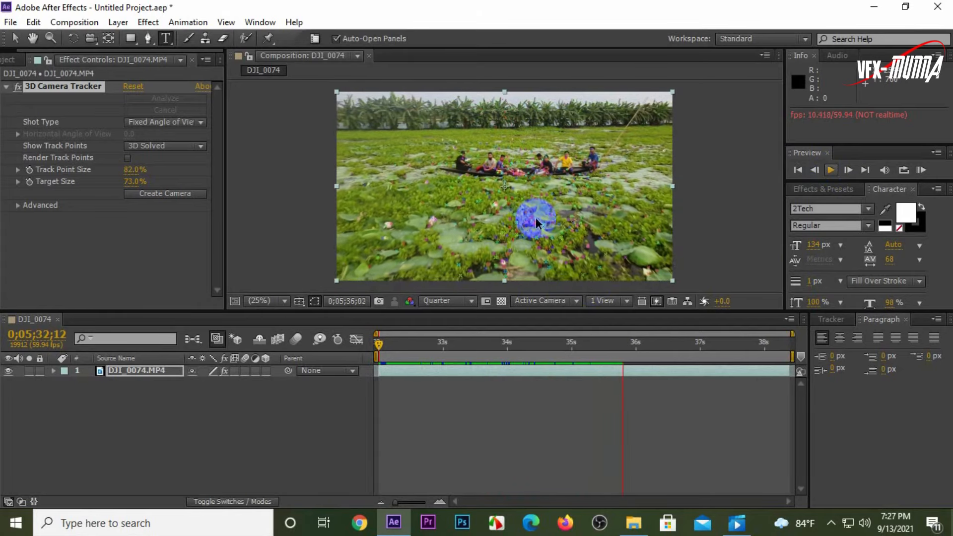
left_click(831, 171)
left_click(529, 154)
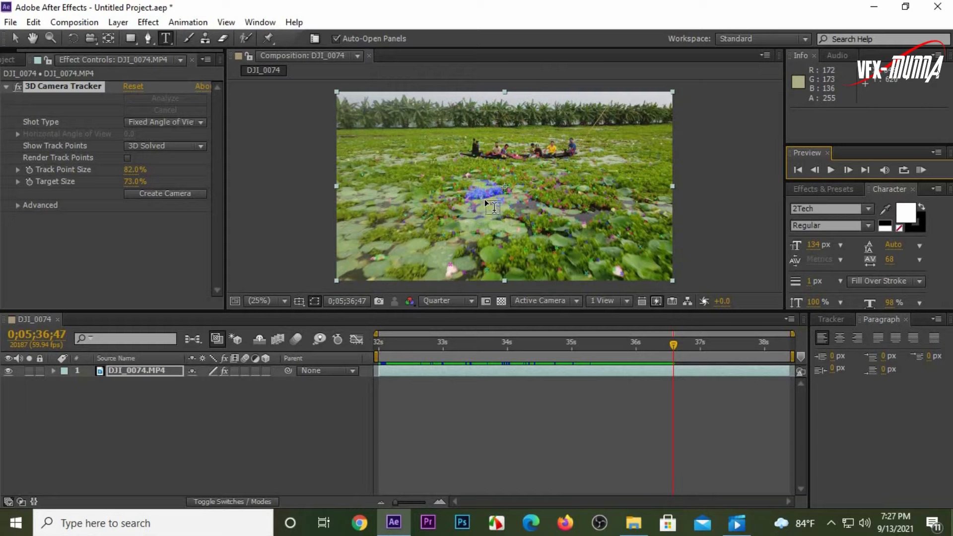
Step: Select the track points on the lily pads in front of the boat and create a text layer and camera there
left_click(484, 200)
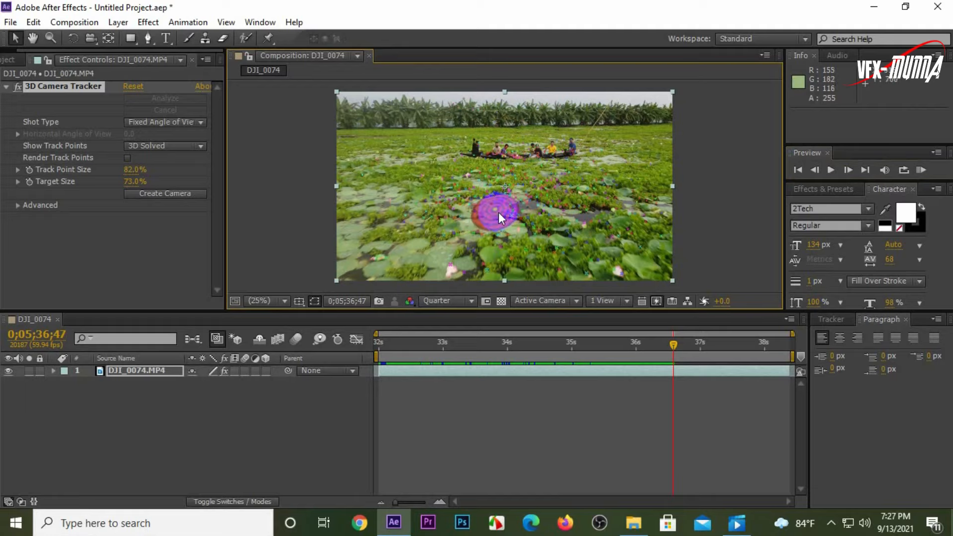
left_click(499, 209)
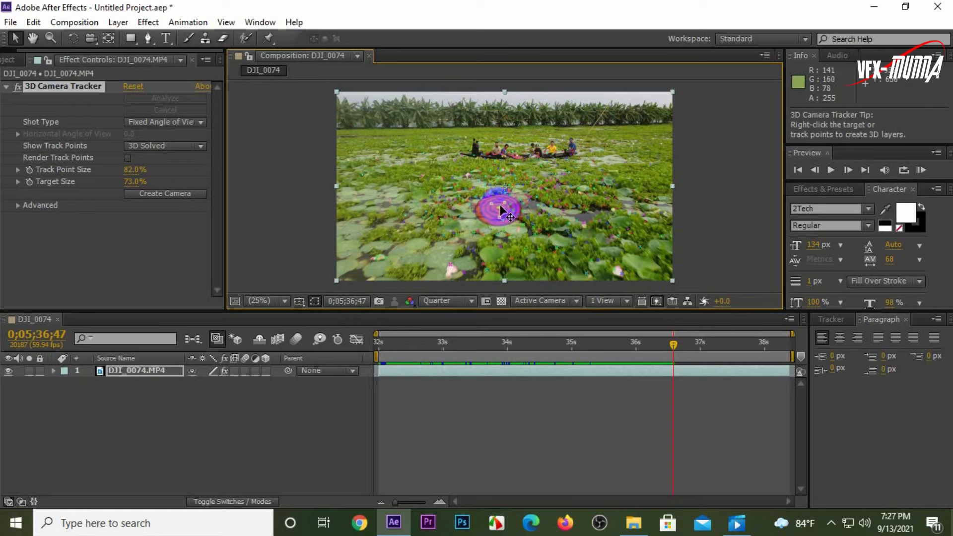
right_click(499, 205)
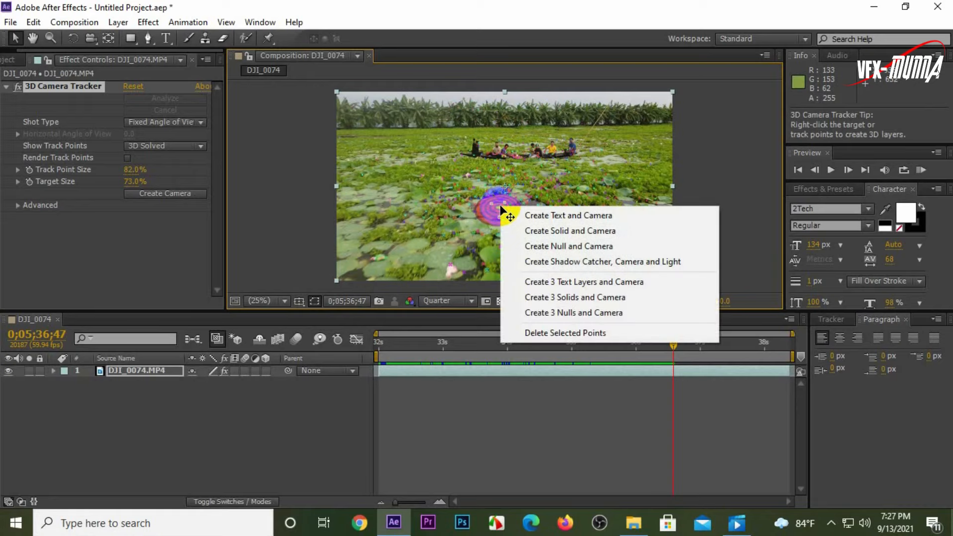
left_click(572, 219)
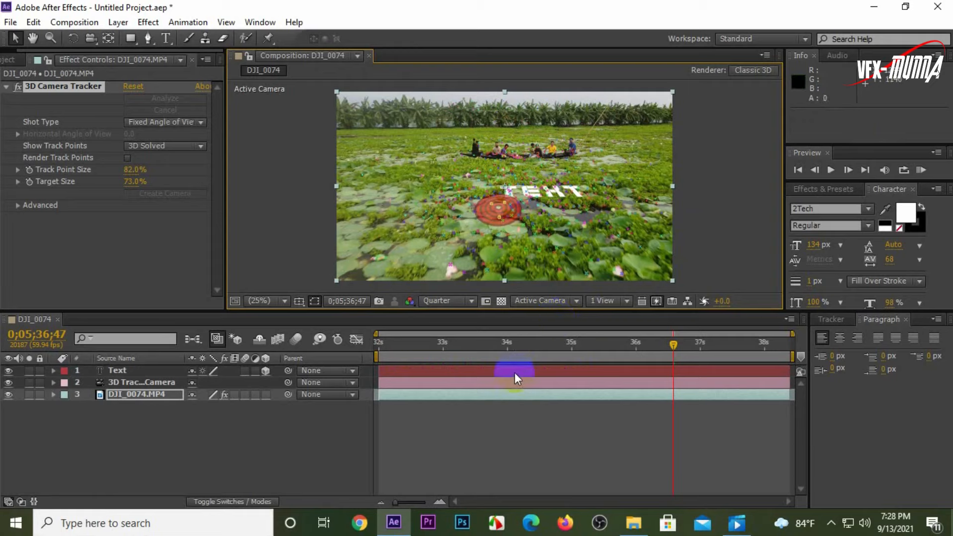
Step: Replace the tracked text layer's placeholder with "10K" and "SUBSCRIBE" on a second line
left_click(556, 373)
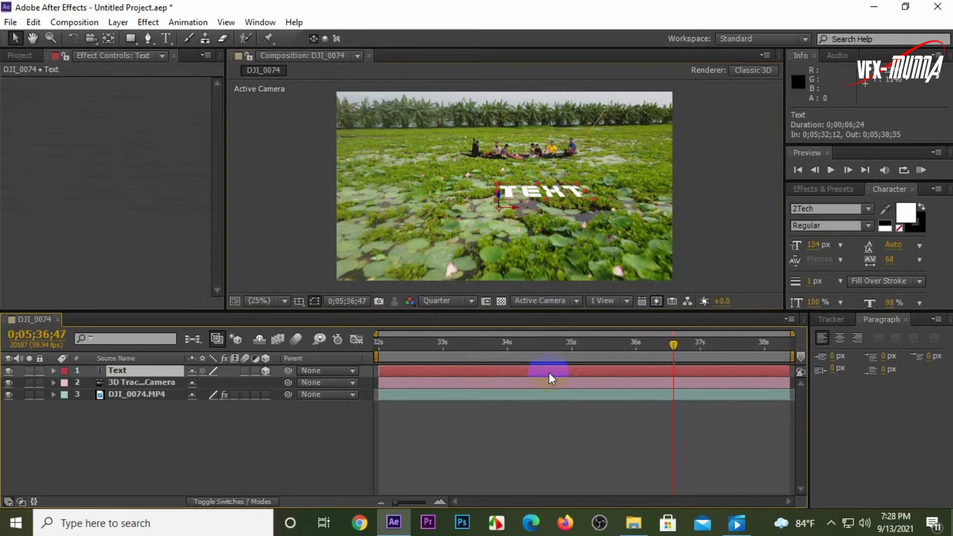
left_click(534, 192)
double_click(534, 192)
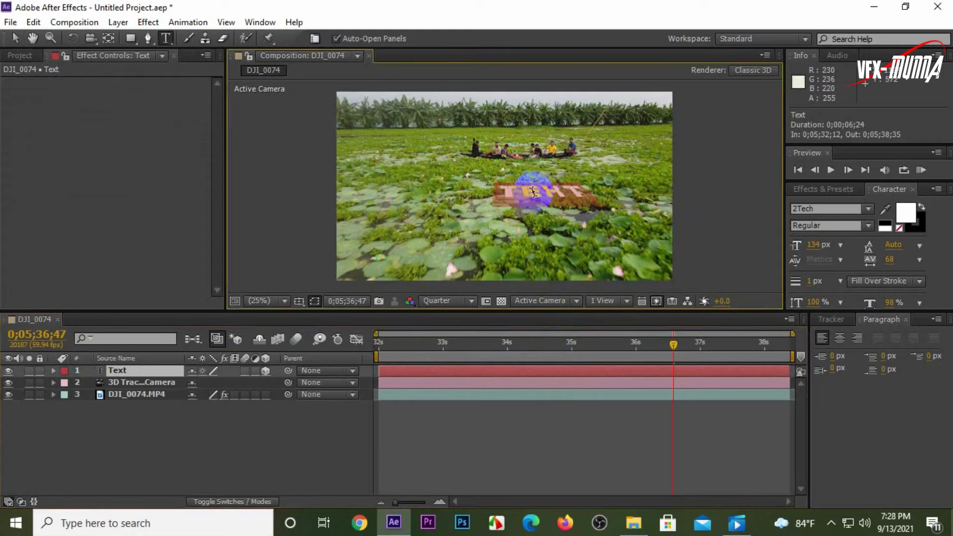
key("BackSpace")
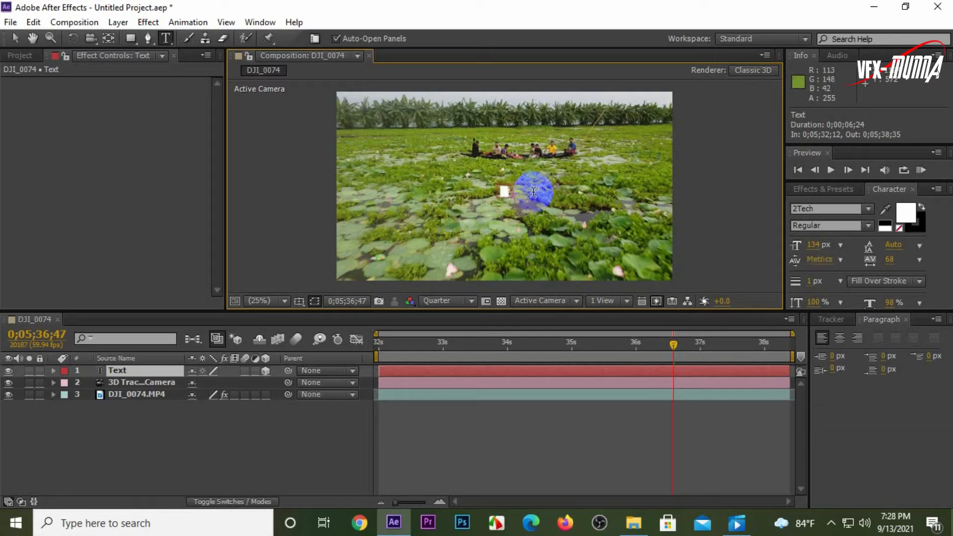
type("OH")
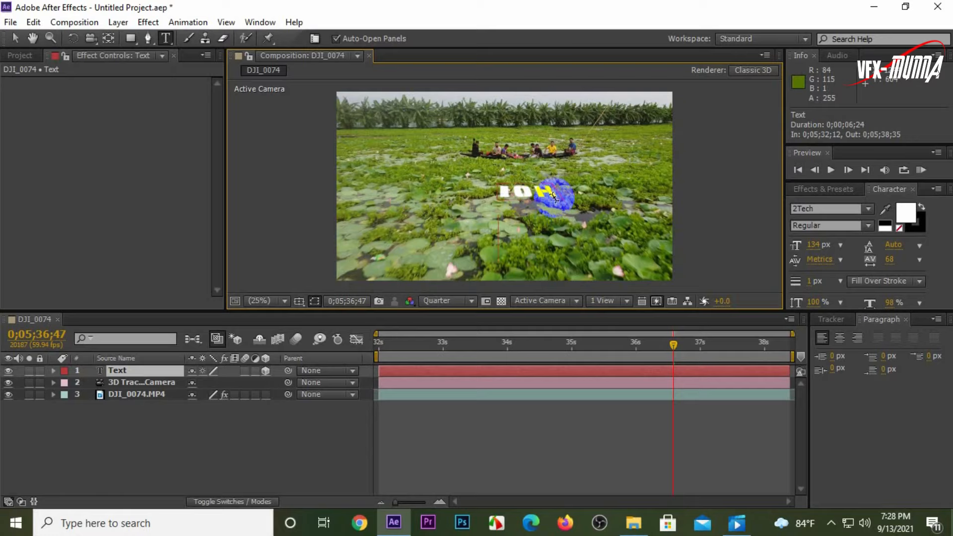
key("Return")
type("S")
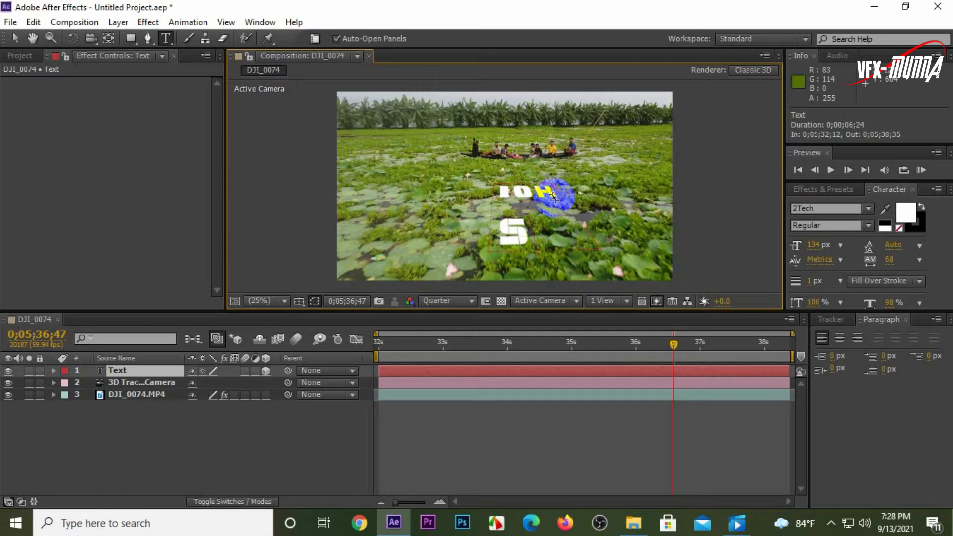
type("UB")
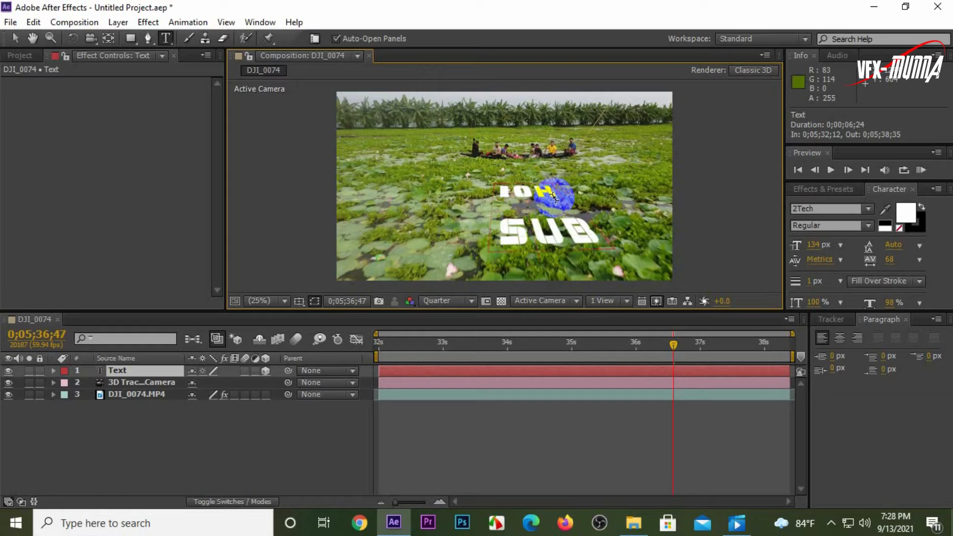
type("SCR")
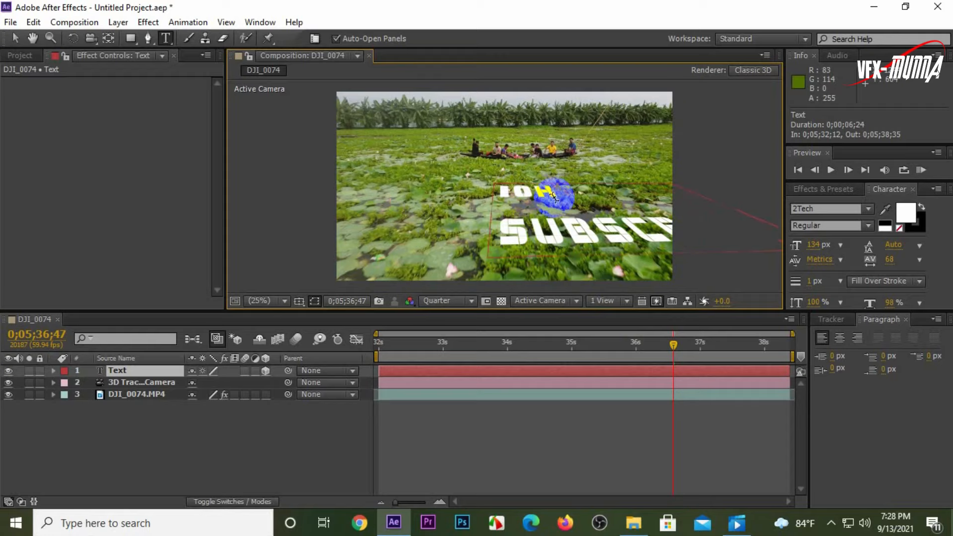
Step: Reduce the font size of the "SUBSCRIBE" line to about 57 px and its final letter E to 62 px
left_click_drag(497, 232, 725, 203)
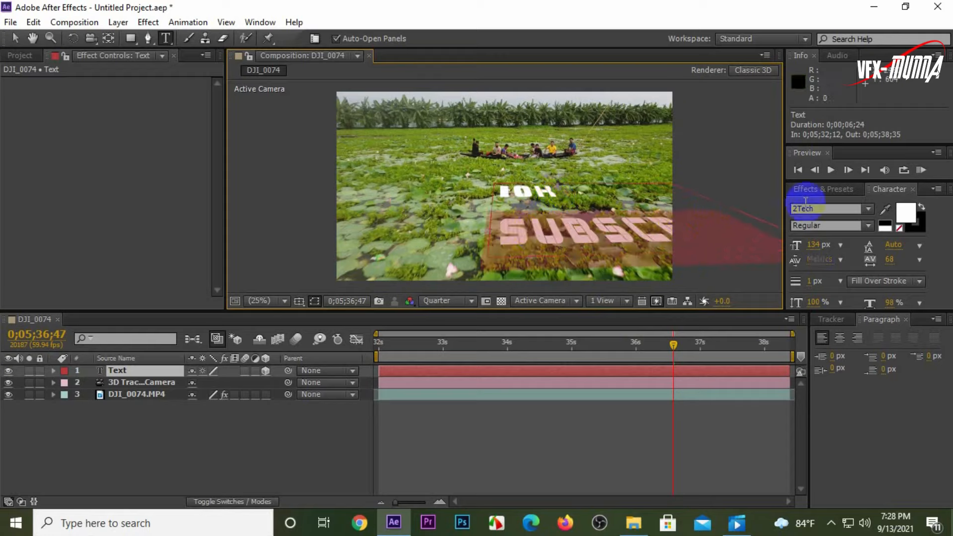
left_click(815, 245)
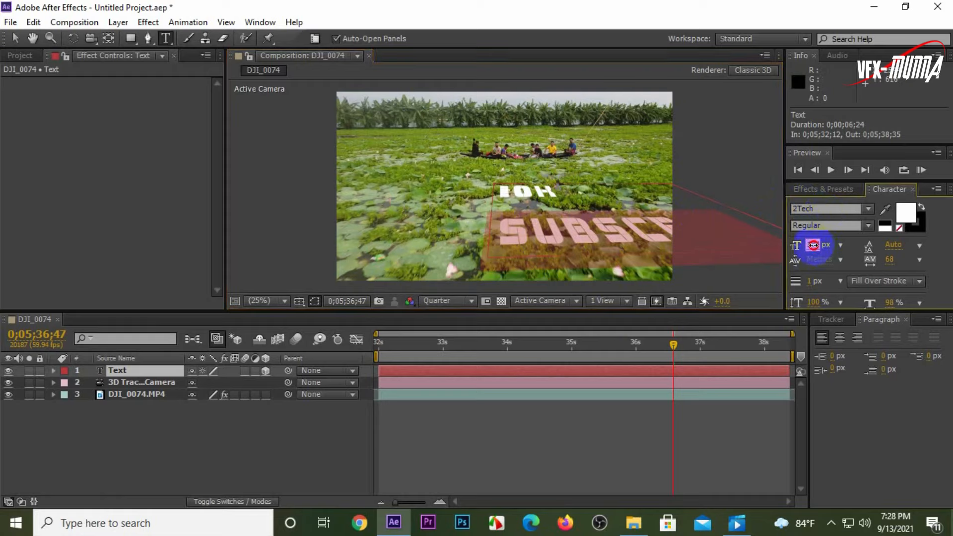
left_click_drag(814, 245, 763, 249)
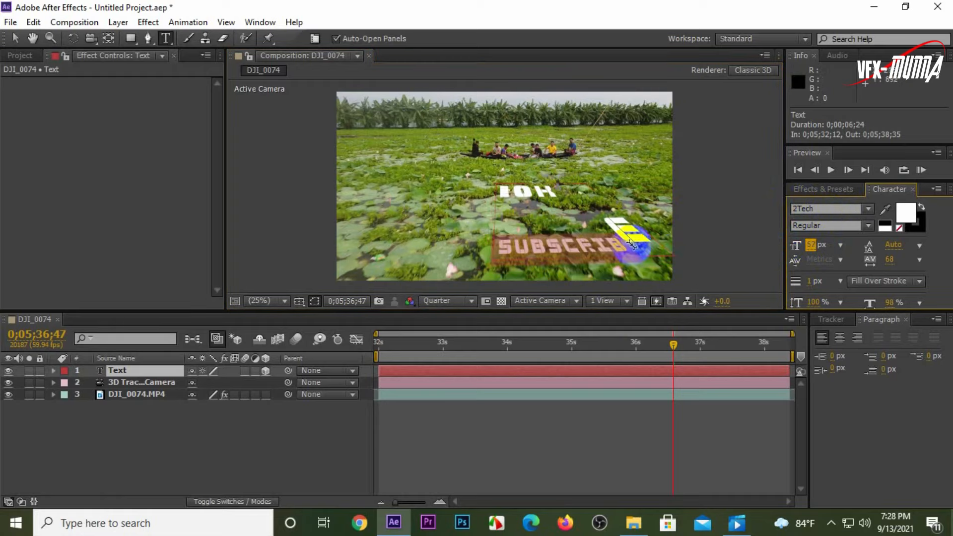
left_click_drag(621, 240, 668, 214)
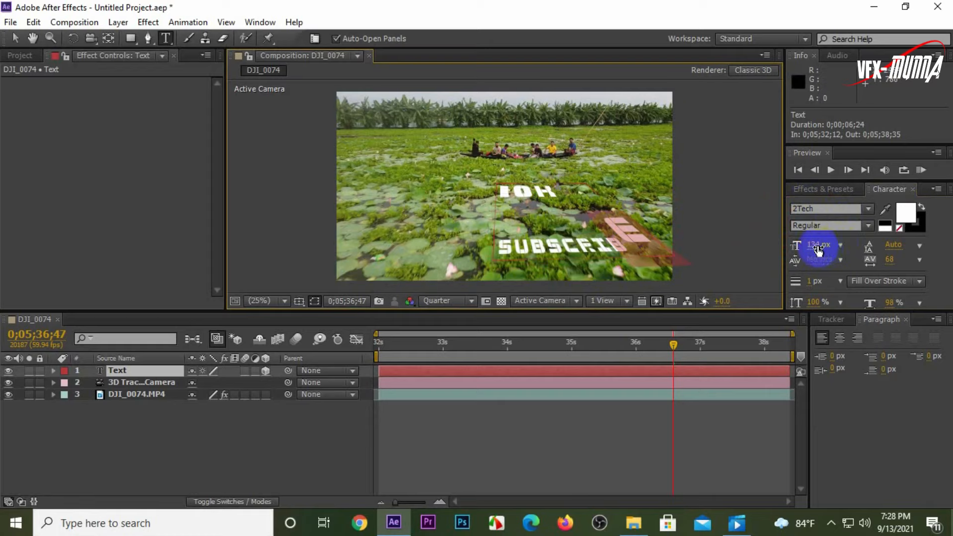
left_click_drag(818, 247, 769, 252)
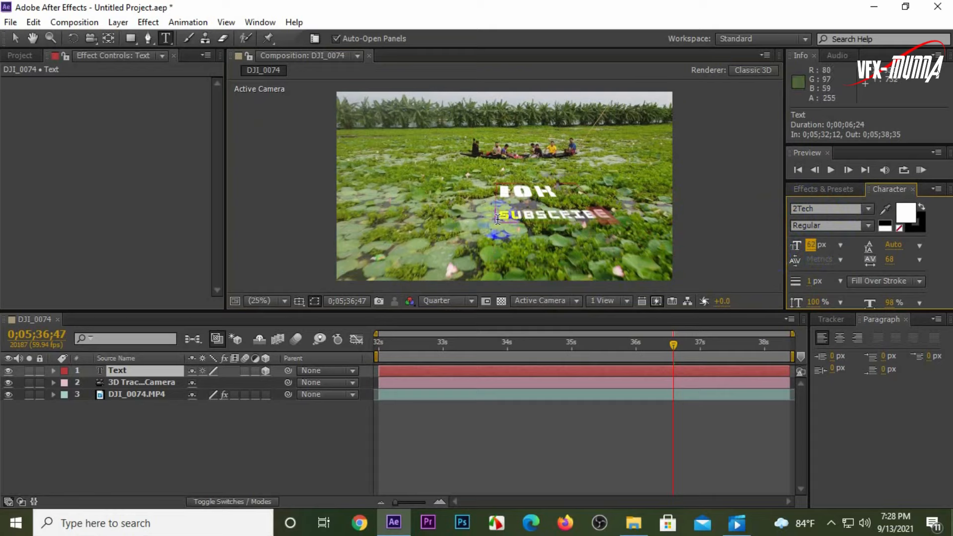
Step: Add a third line reading "VFX MUNNA" below "SUBSCRIBE" in the tracked text and select all three lines
left_click(617, 222)
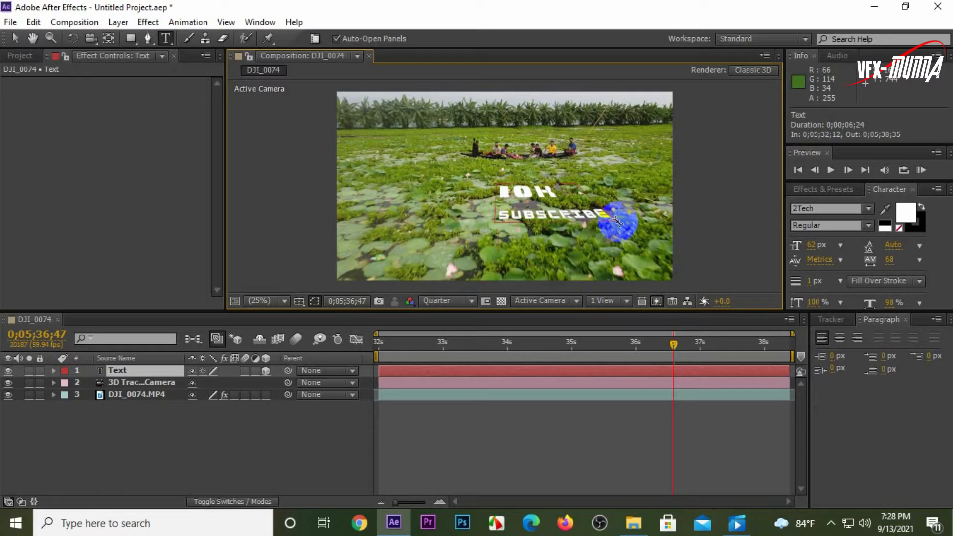
type("UFX")
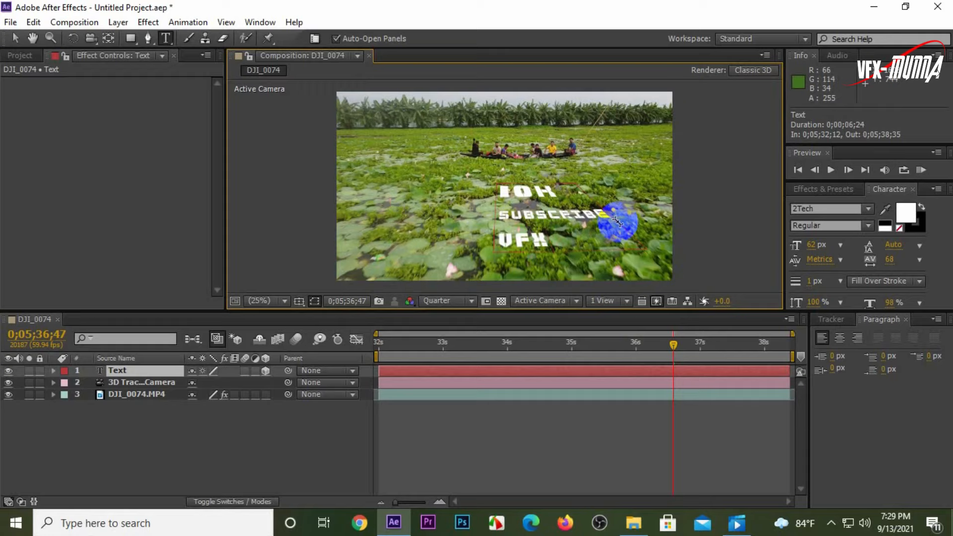
type(" MU")
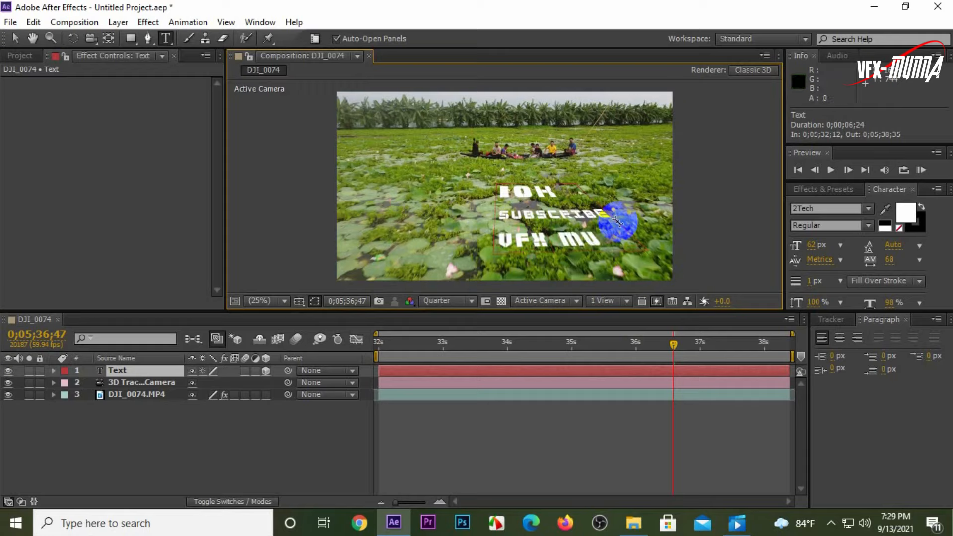
type("NNA")
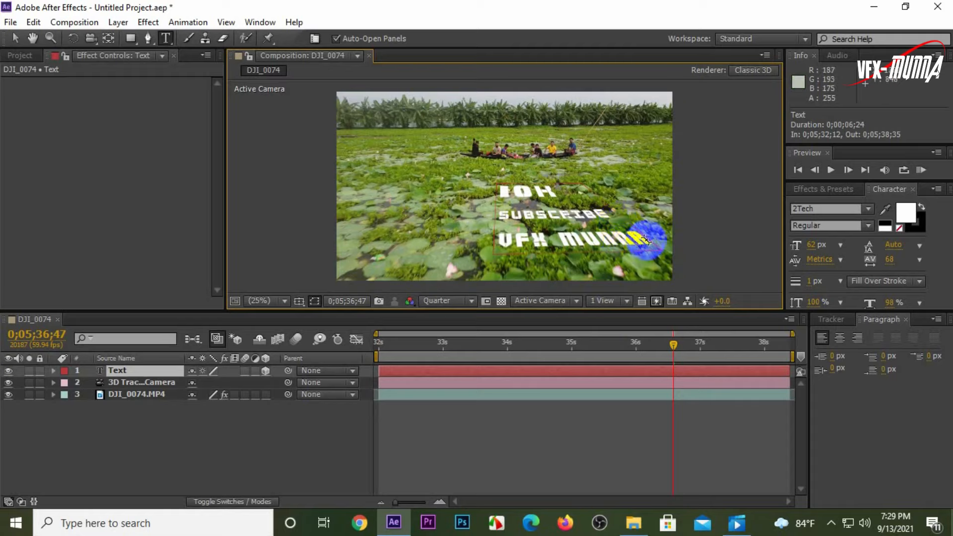
left_click_drag(615, 241, 485, 180)
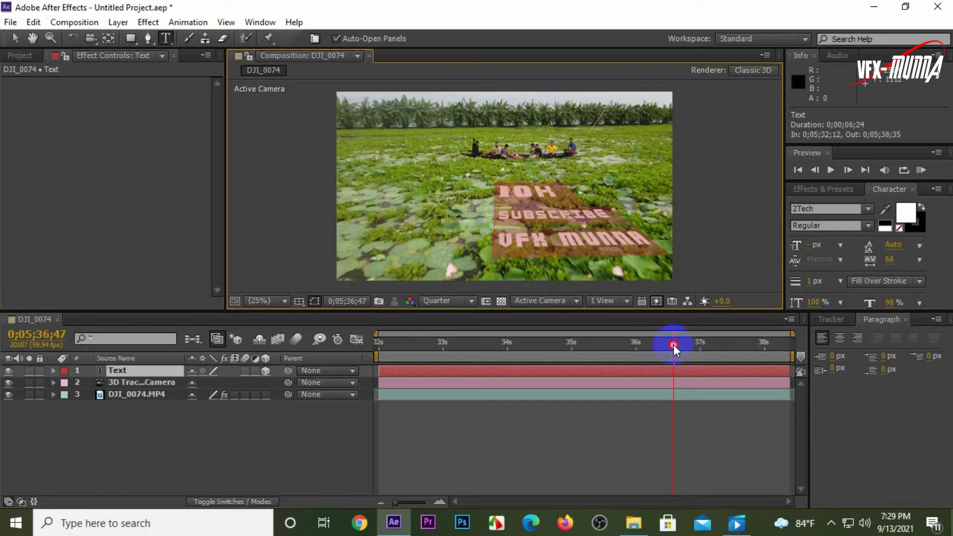
Step: At 0;05;37;31, move the 3D text layer left over the water to about position -179.6, 2413.5, -1171.3
left_click_drag(673, 345, 720, 349)
key("Caps_Lock")
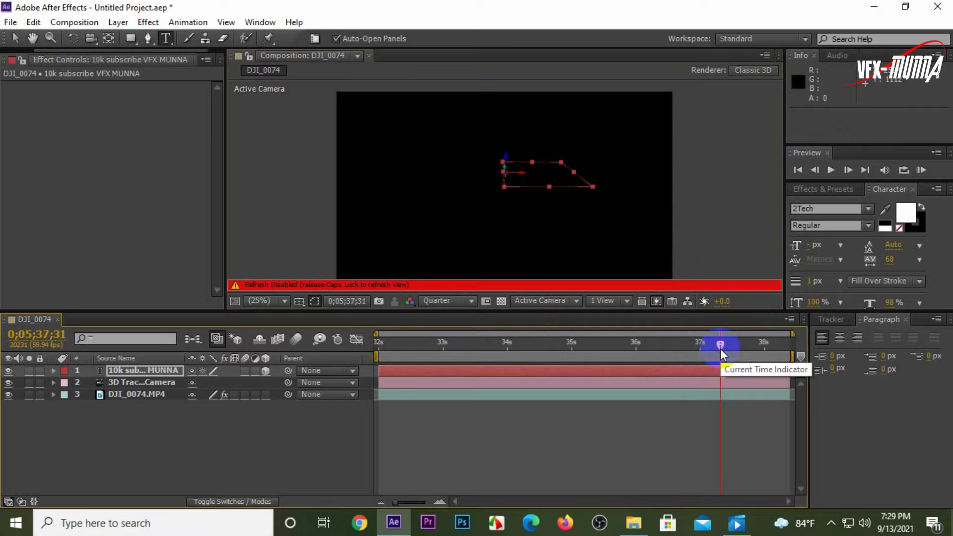
key("Caps_Lock")
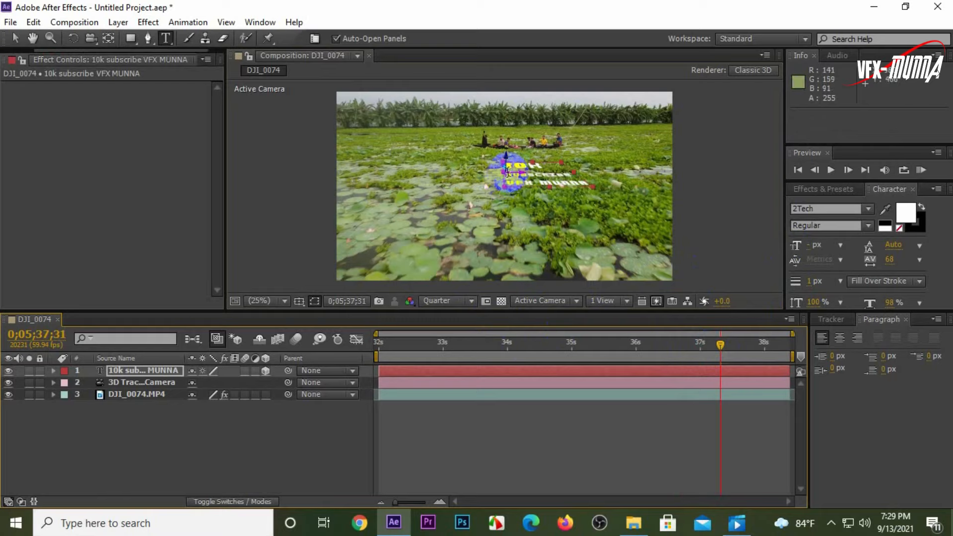
key("v")
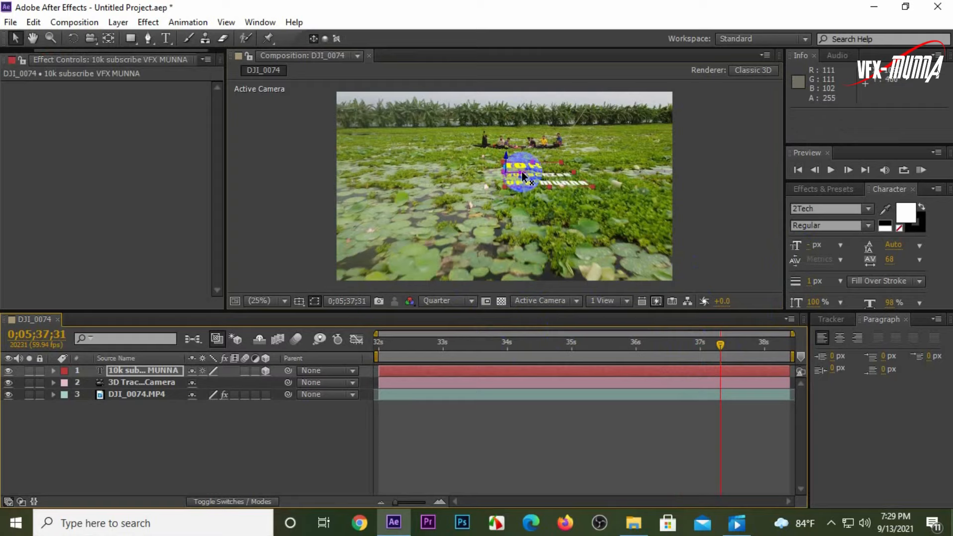
left_click_drag(523, 175, 374, 152)
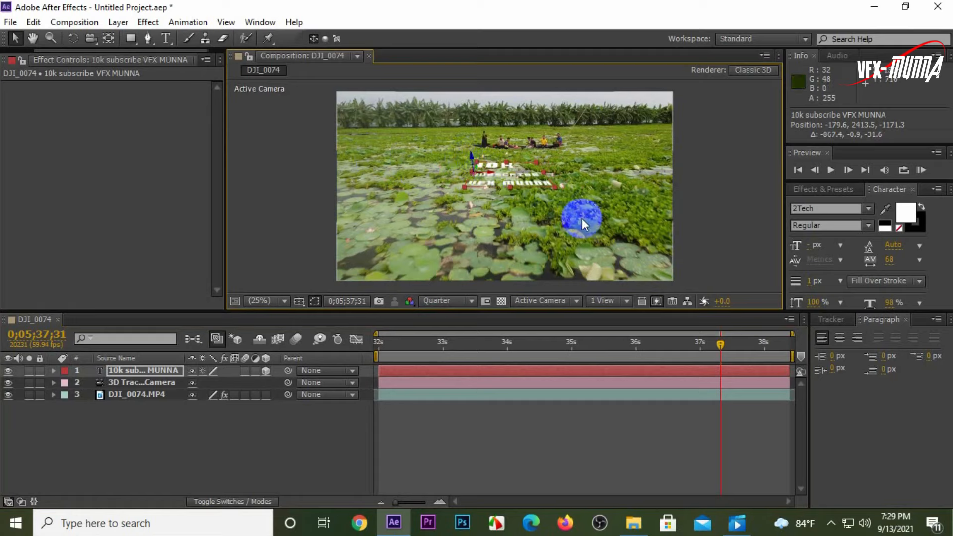
Step: Enlarge all three text lines to 111 px and move the layer further left to about position -743.3, 2412.9, -1191.8
key("ctrl+t")
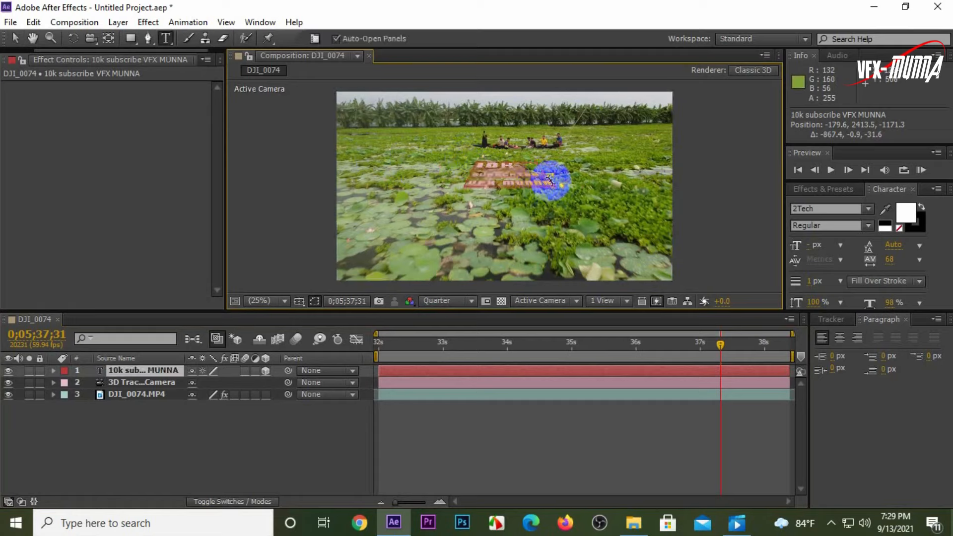
left_click_drag(815, 251, 841, 240)
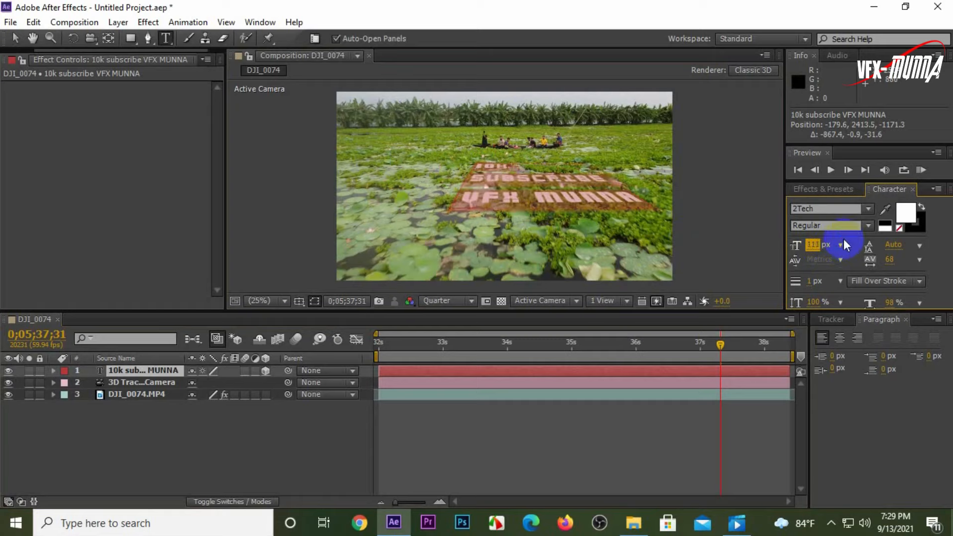
left_click(477, 373)
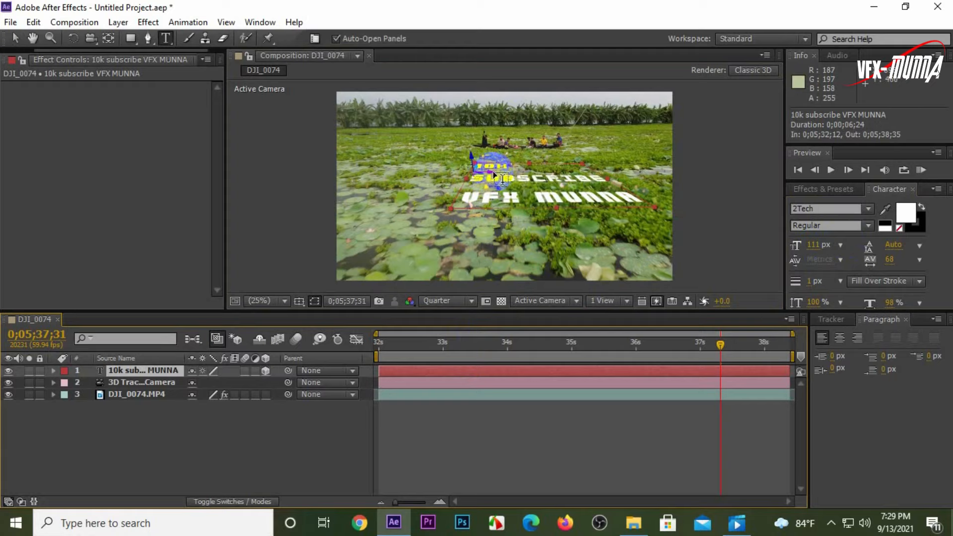
key("v")
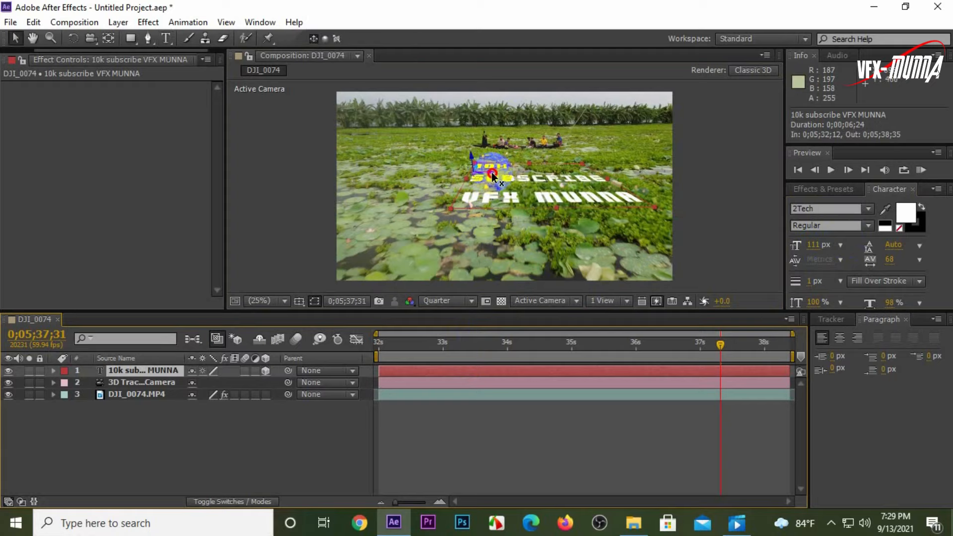
left_click_drag(493, 176, 462, 166)
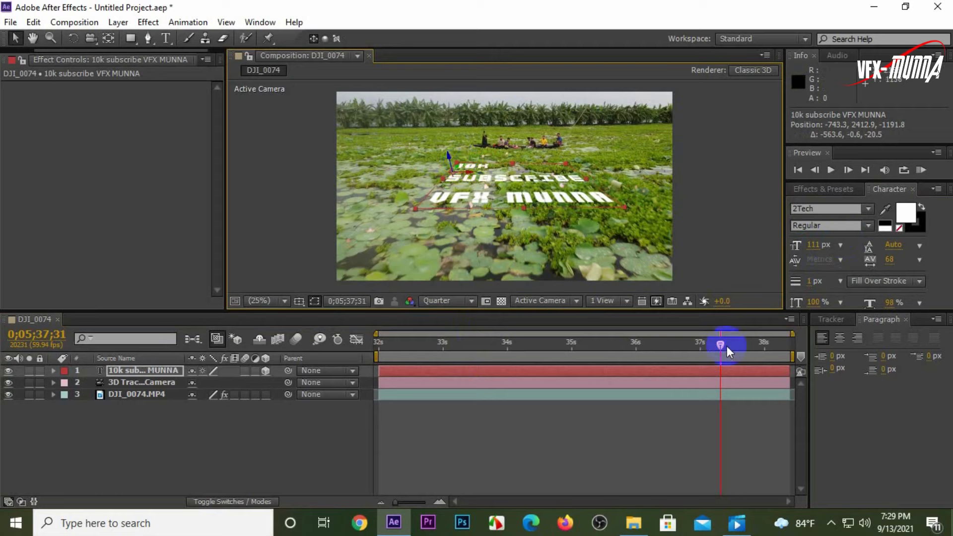
Step: At 0;05;36;43, shift "10K" to the middle above "SUBSCRIBE" with leading spaces and set its font size to 171 px
left_click_drag(717, 344, 669, 347)
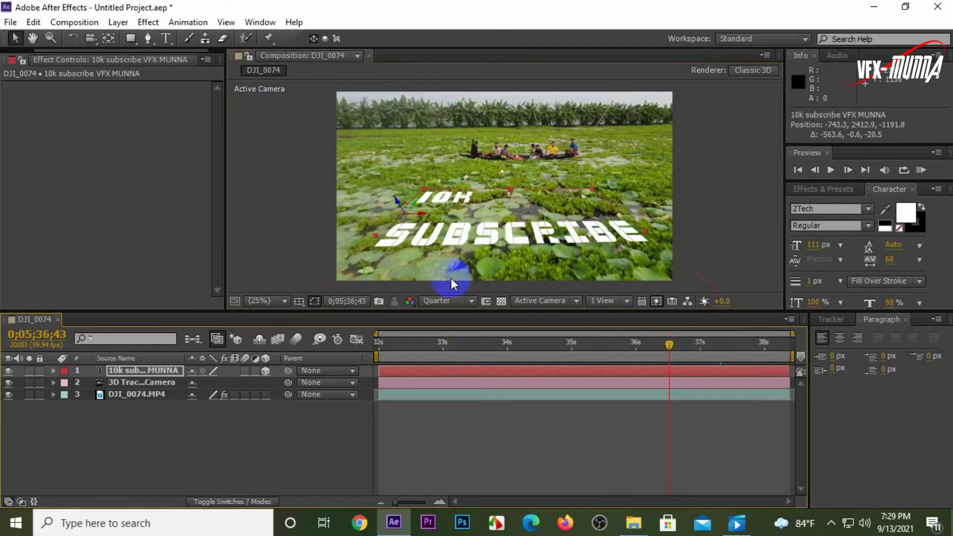
double_click(438, 198)
left_click(424, 197)
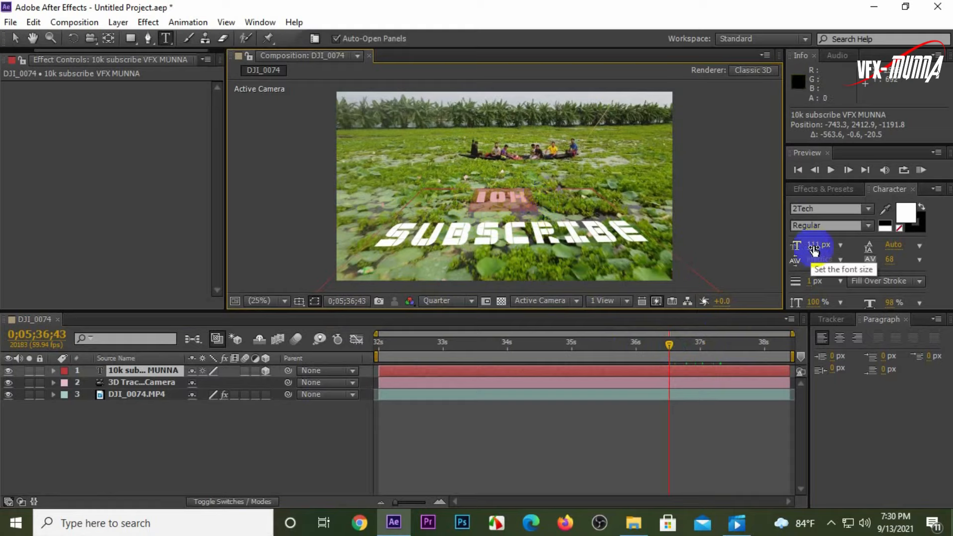
left_click_drag(814, 247, 845, 232)
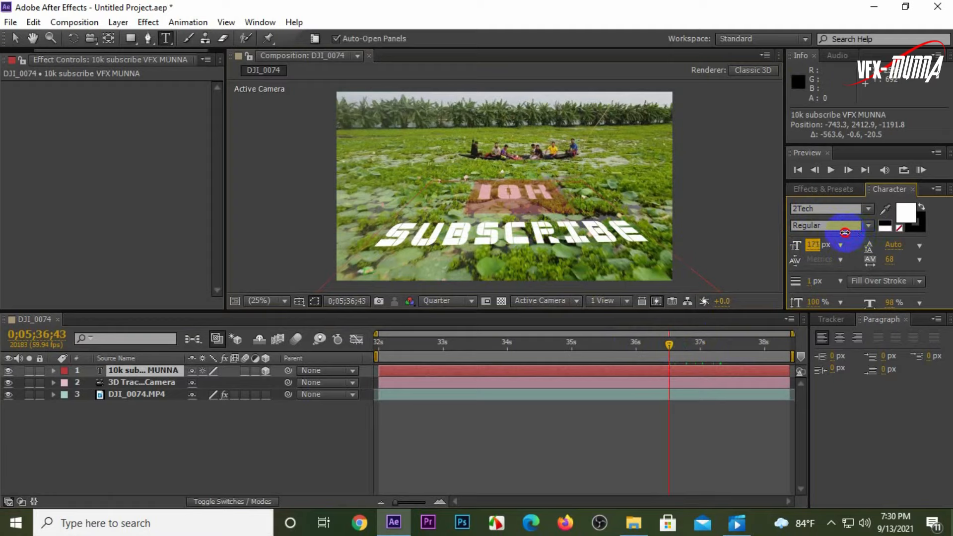
Step: Change the fill colour of the "10K" line to yellow F0FF00
left_click(906, 213)
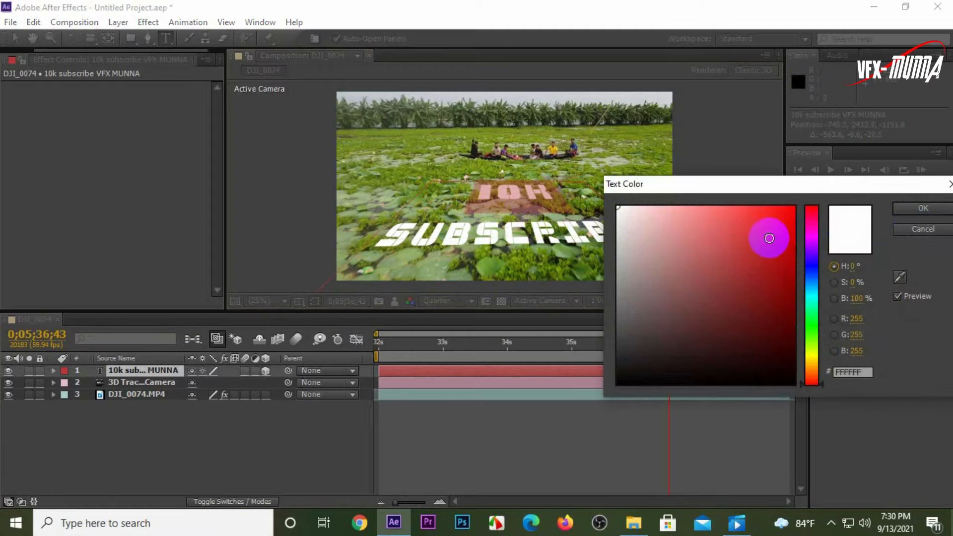
left_click_drag(770, 238, 794, 212)
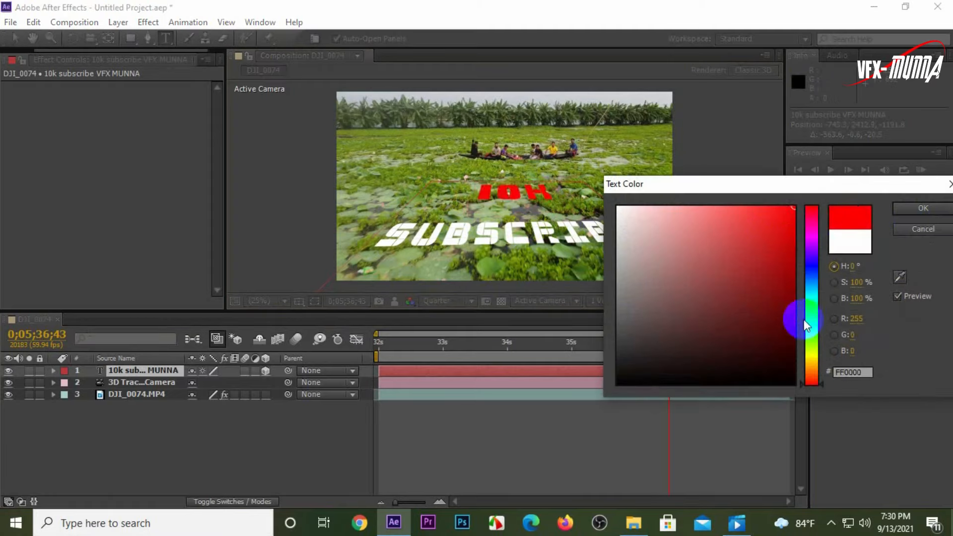
left_click(813, 350)
left_click(814, 351)
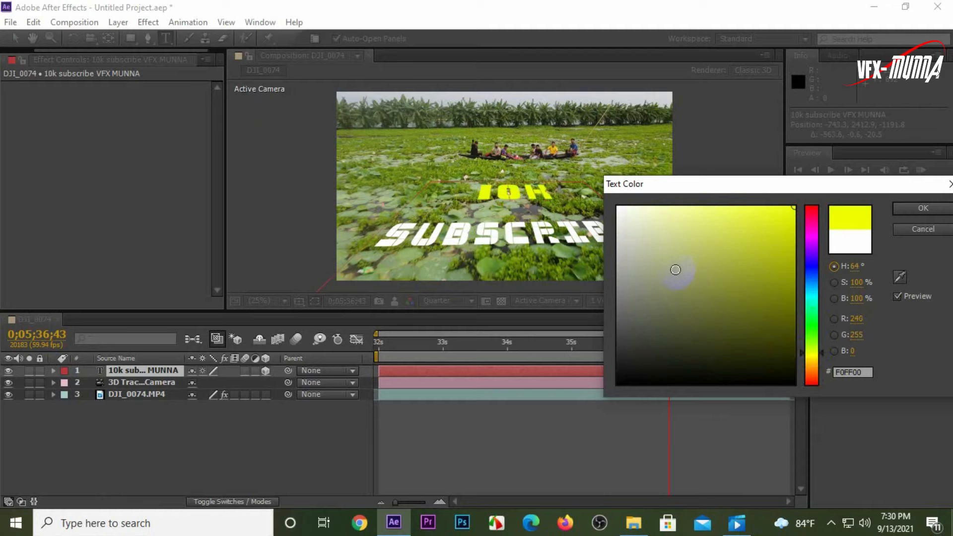
left_click(931, 209)
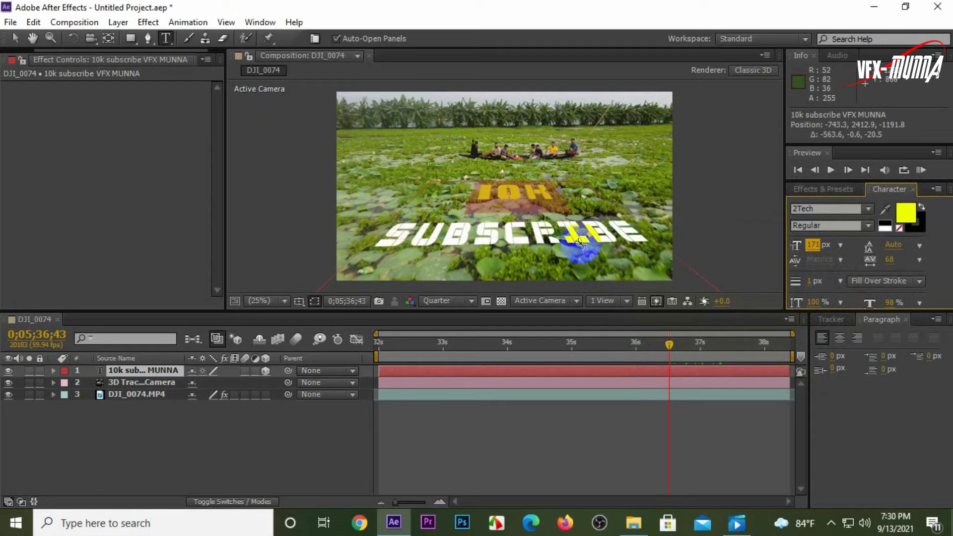
Step: Change the fill colour of the "SUBSCRIBE" line to dark red 530505
left_click_drag(380, 234, 653, 234)
left_click(906, 213)
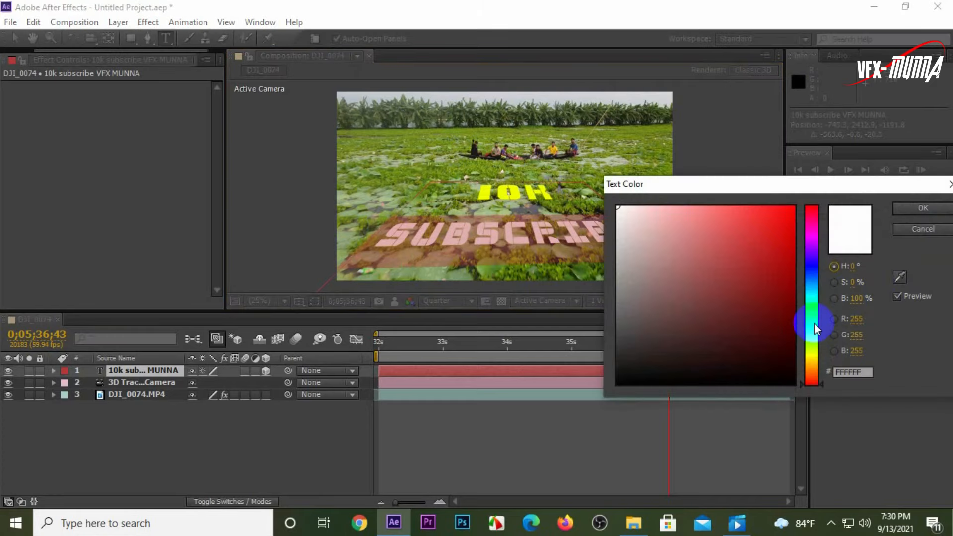
left_click(785, 324)
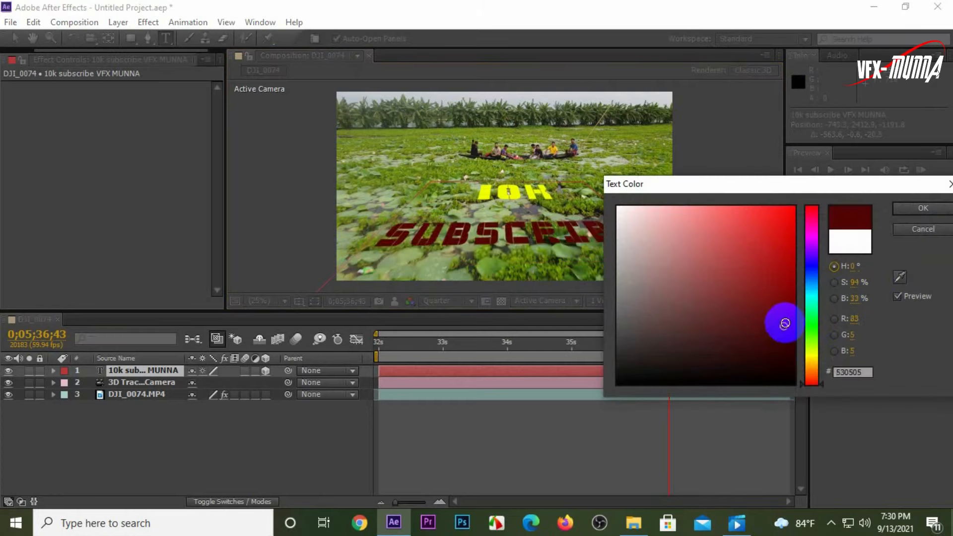
left_click(921, 208)
Step: At 0;05;37;06, change the fill colour of the "VFX MUNNA" line to turquoise 00FFCC
left_click_drag(672, 345, 696, 345)
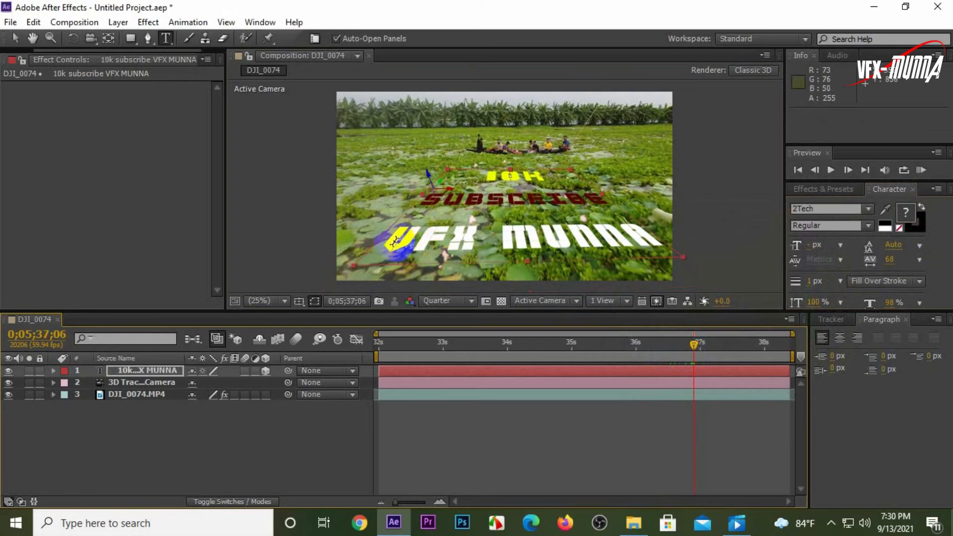
left_click_drag(392, 237, 667, 238)
left_click(906, 213)
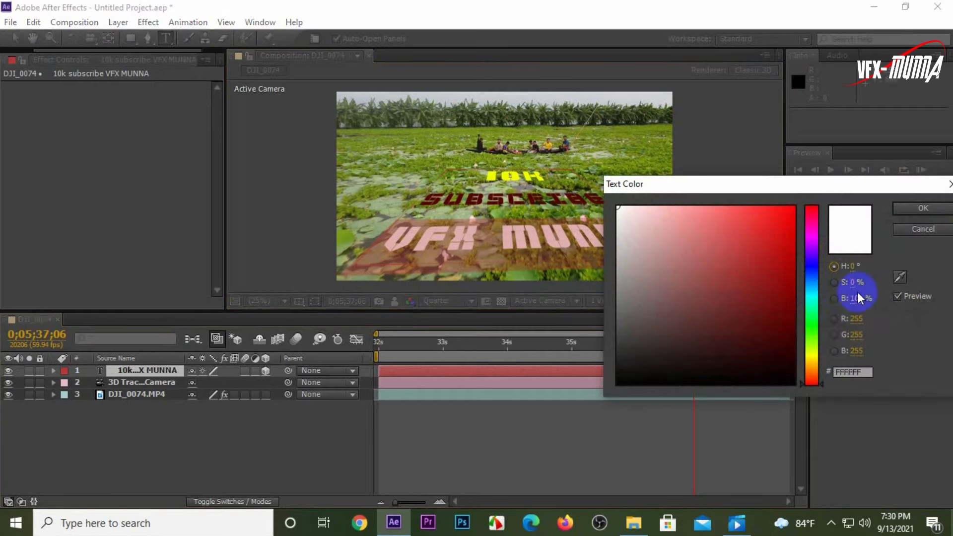
left_click(812, 303)
left_click_drag(774, 238, 797, 208)
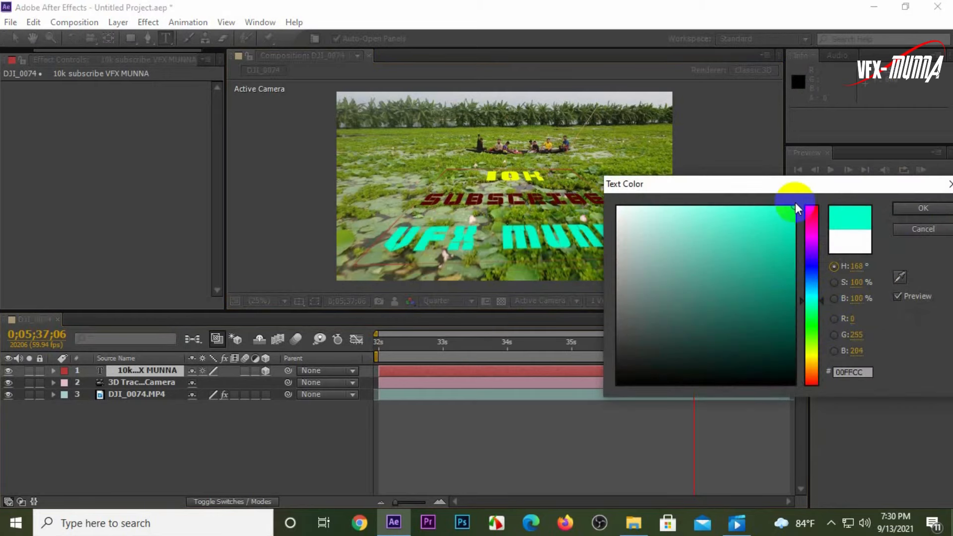
left_click(923, 208)
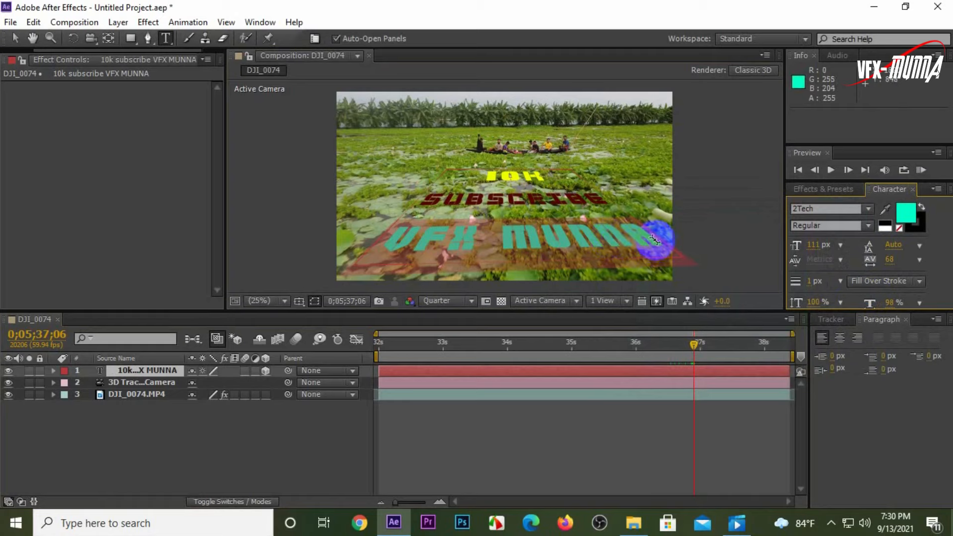
Step: Play the composition from 0;05;33;06 to check the coloured tracked text and stop at about 0;05;37;42
left_click_drag(693, 344, 437, 364)
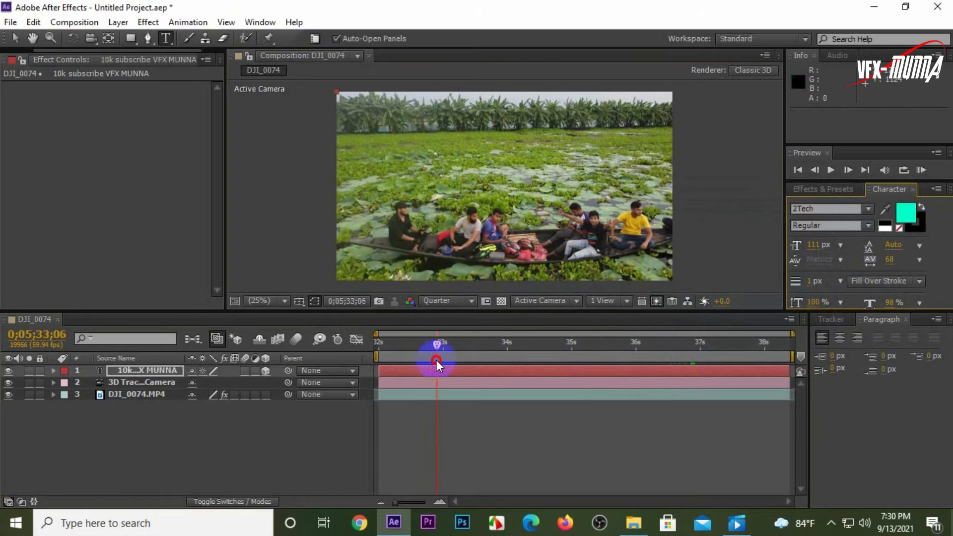
left_click(831, 171)
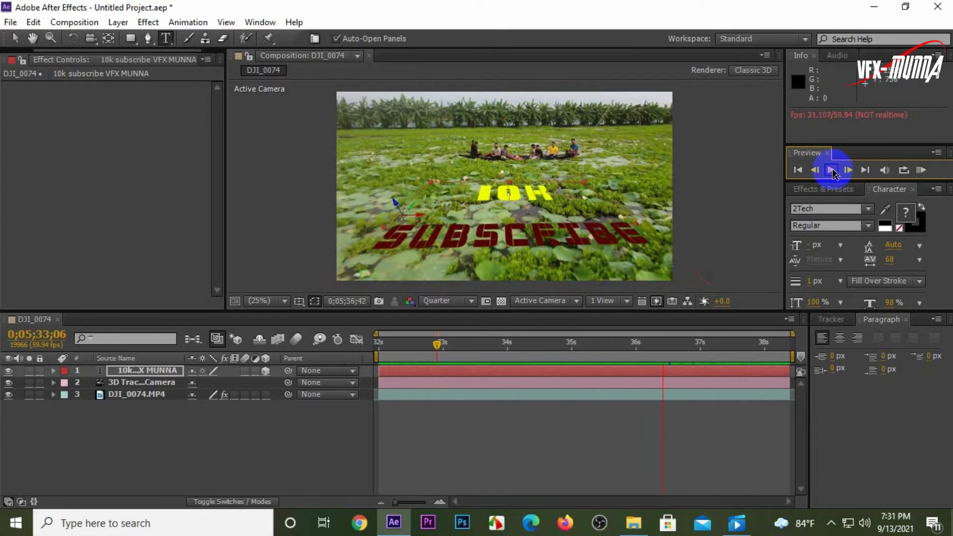
left_click(832, 171)
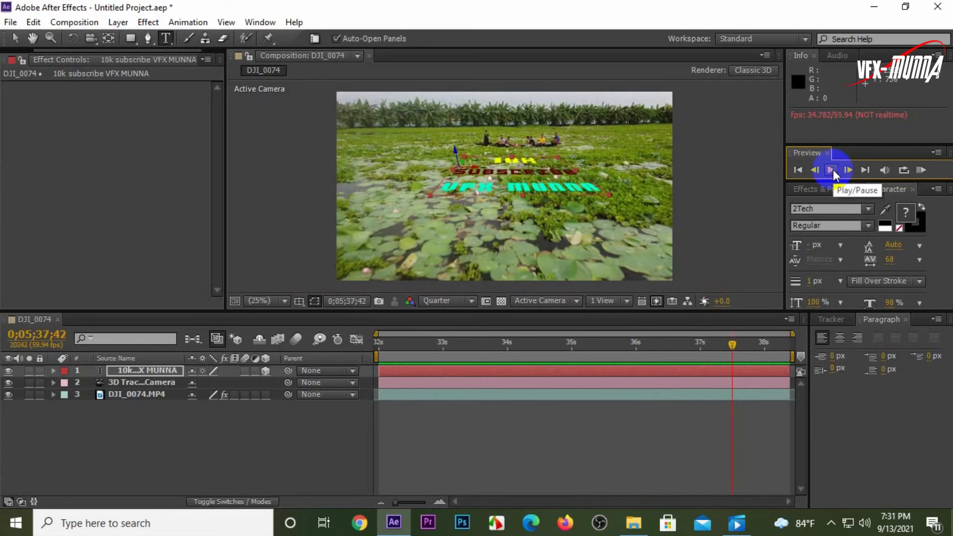
left_click(560, 242)
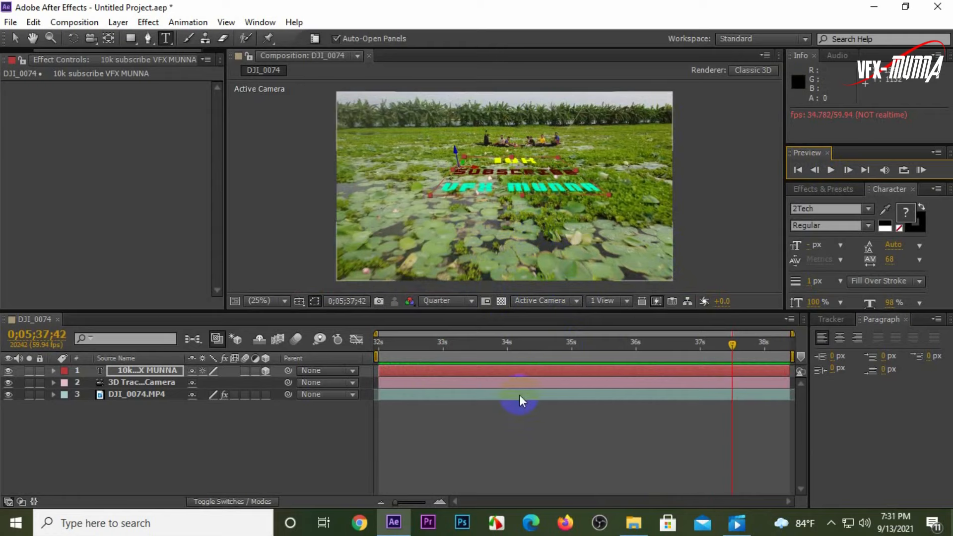
Step: Create a solid from the camera tracker target on the water just below the text and scale it to 433%, 125%, 100%
left_click(505, 398)
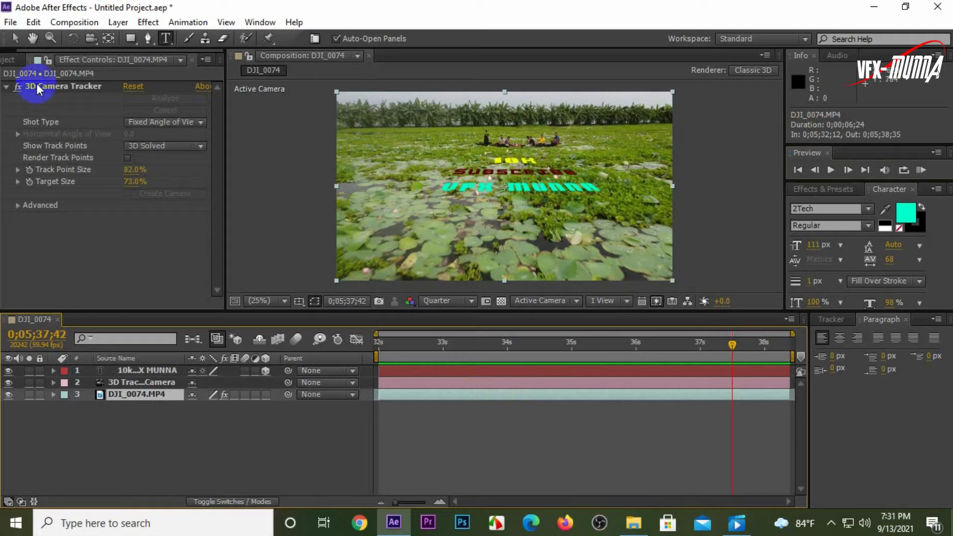
left_click(79, 85)
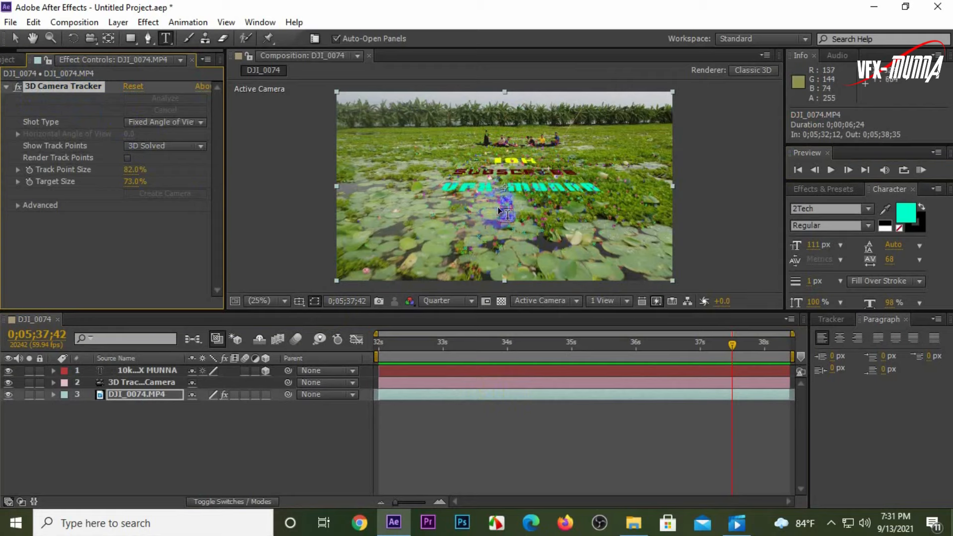
key("v")
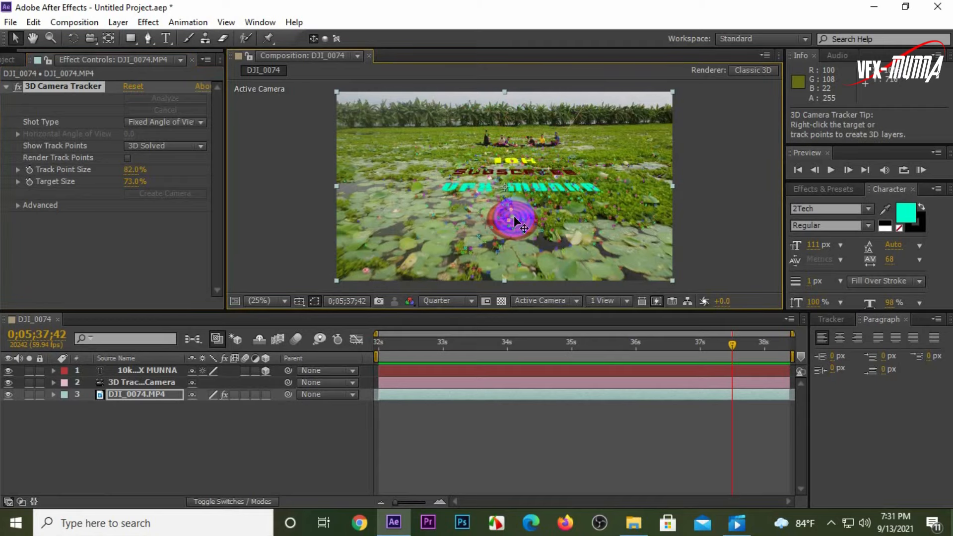
right_click(514, 216)
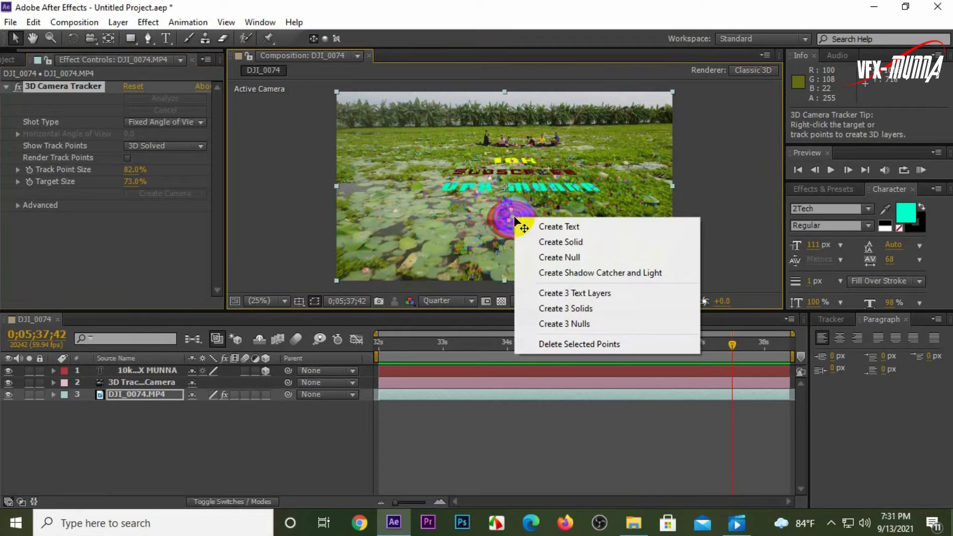
left_click(574, 243)
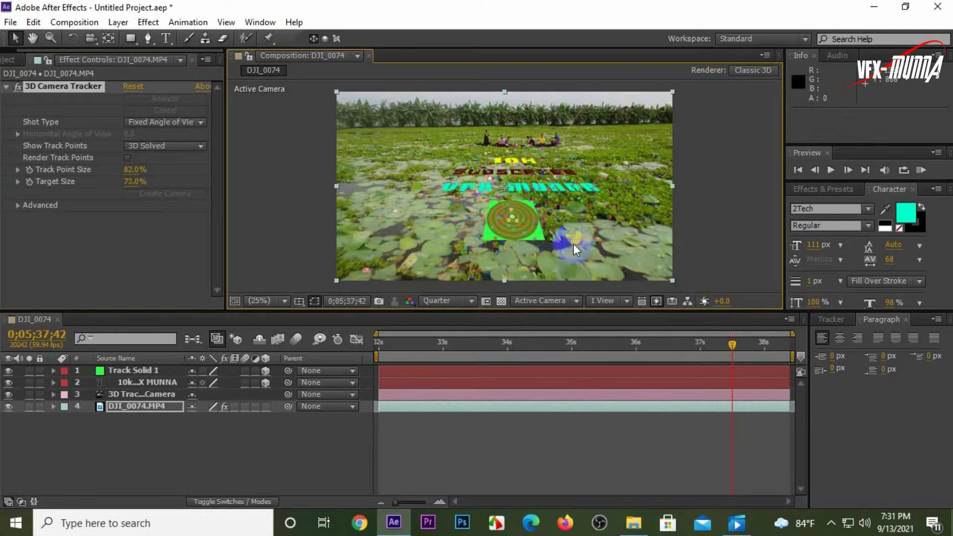
left_click(503, 371)
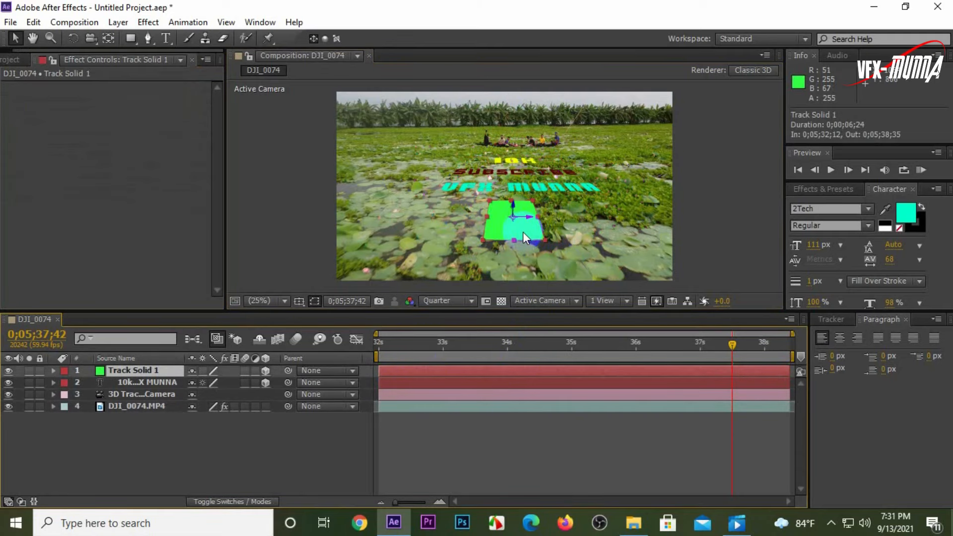
left_click_drag(543, 237, 660, 246)
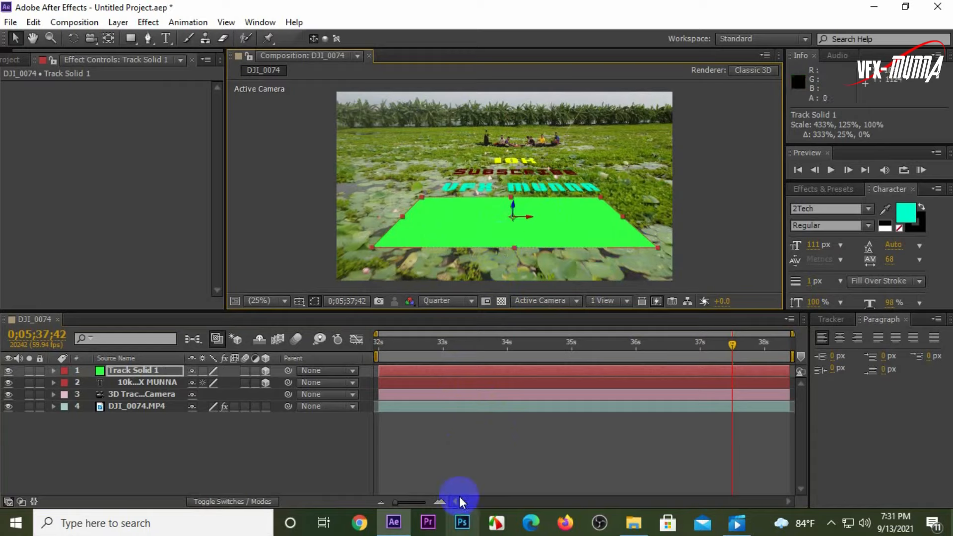
Step: Import "vfx new logo 2020" video from the channel logo folder into the project
left_click(875, 7)
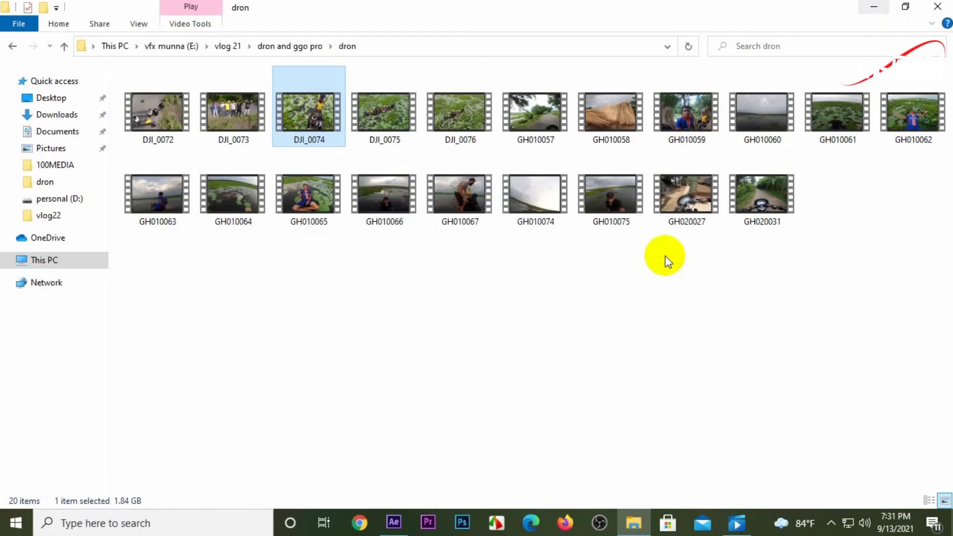
left_click_drag(762, 114, 774, 196)
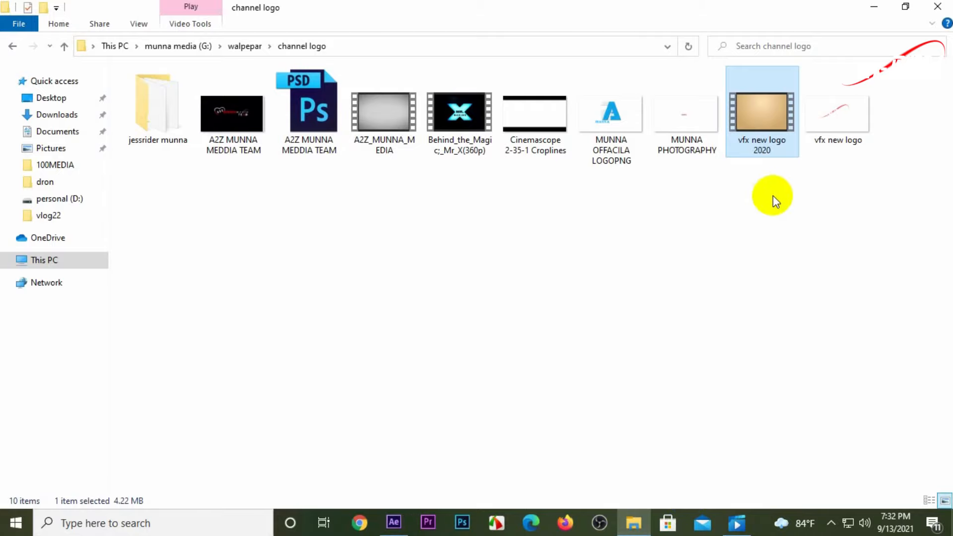
left_click_drag(771, 146, 134, 266)
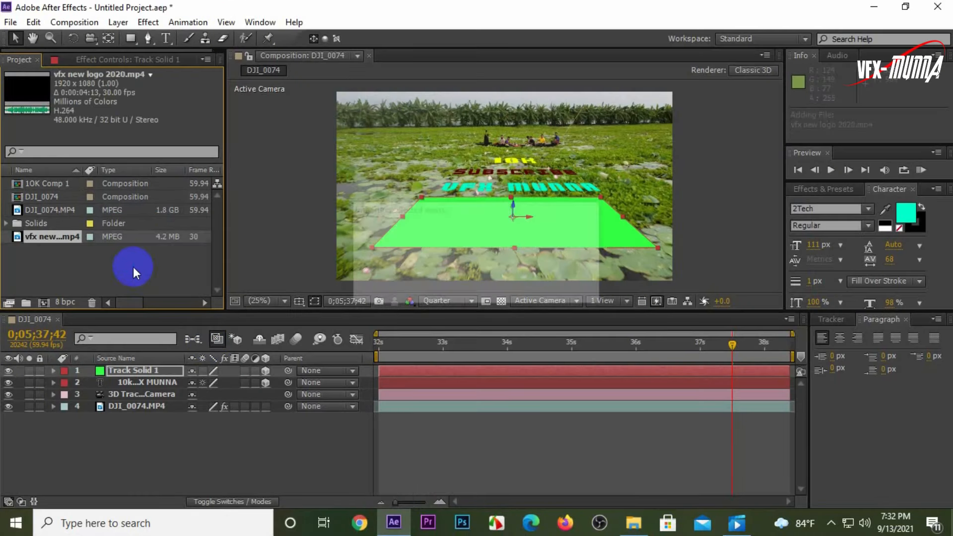
Step: Pre-compose Track Solid 1 as "Track Solid 1 Comp 1", leaving all attributes in DJI_0074
left_click(604, 369)
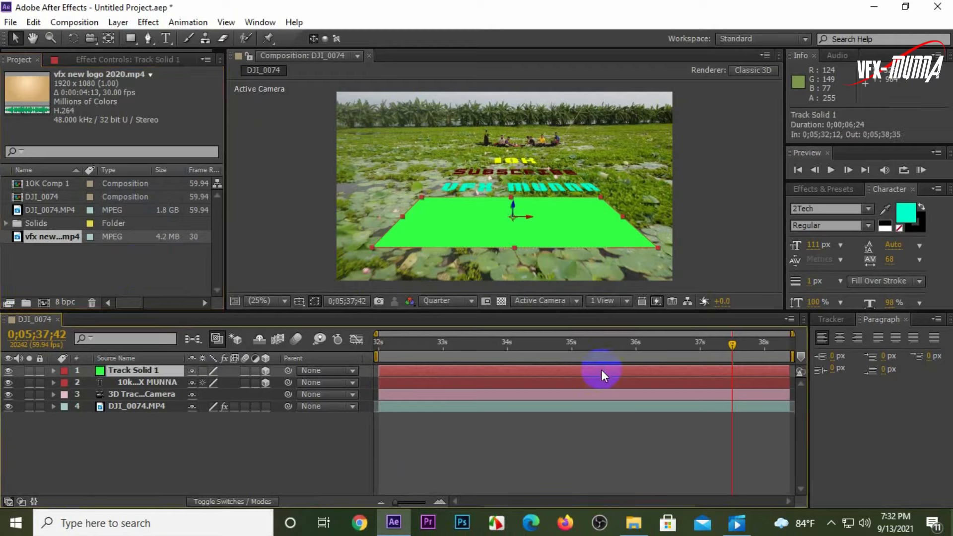
right_click(600, 370)
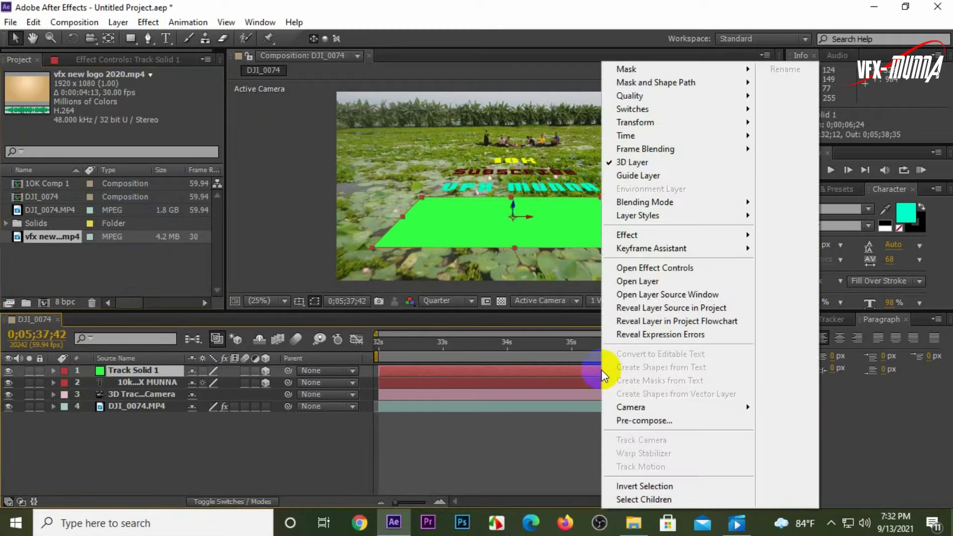
left_click(637, 425)
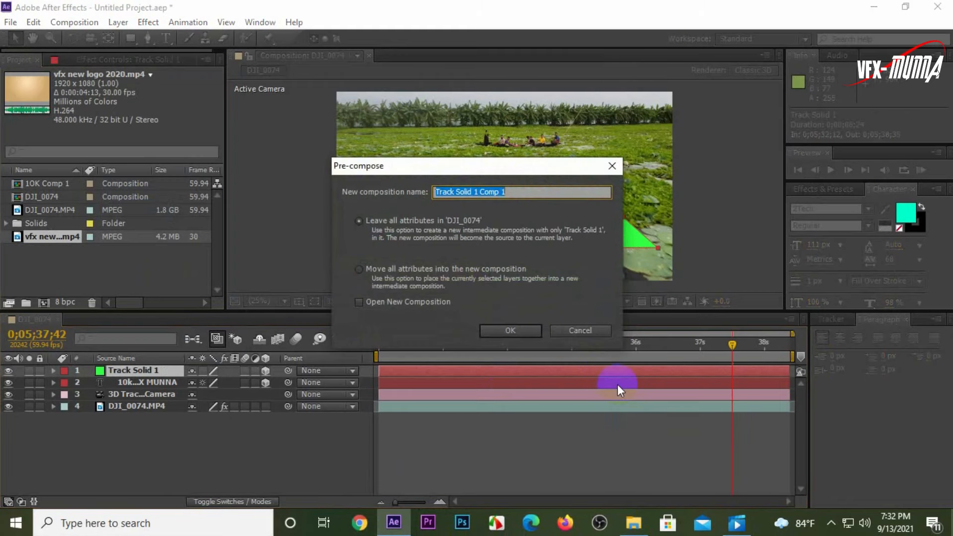
left_click(512, 330)
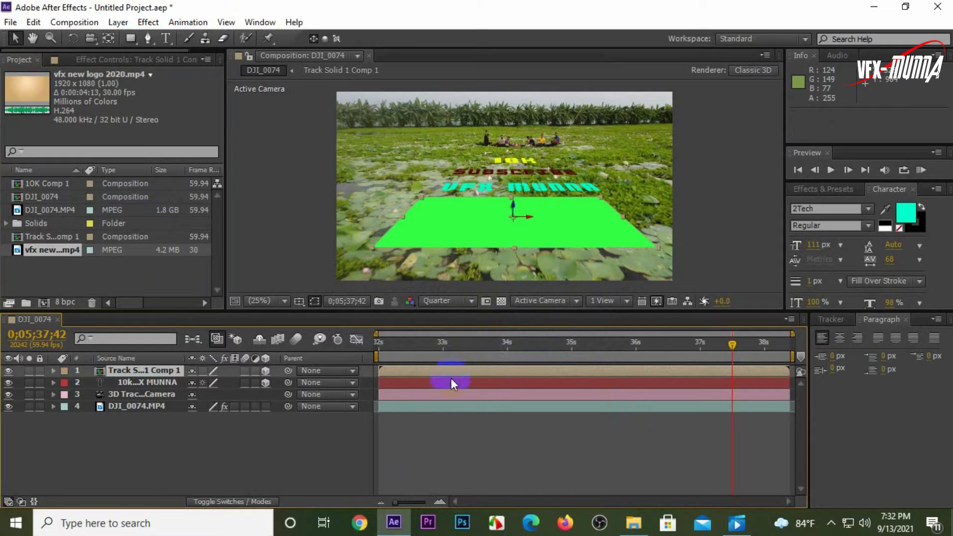
Step: Inside Track Solid 1 Comp 1, add vfx new logo 2020.mp4 beneath the green solid and hide the solid
double_click(495, 374)
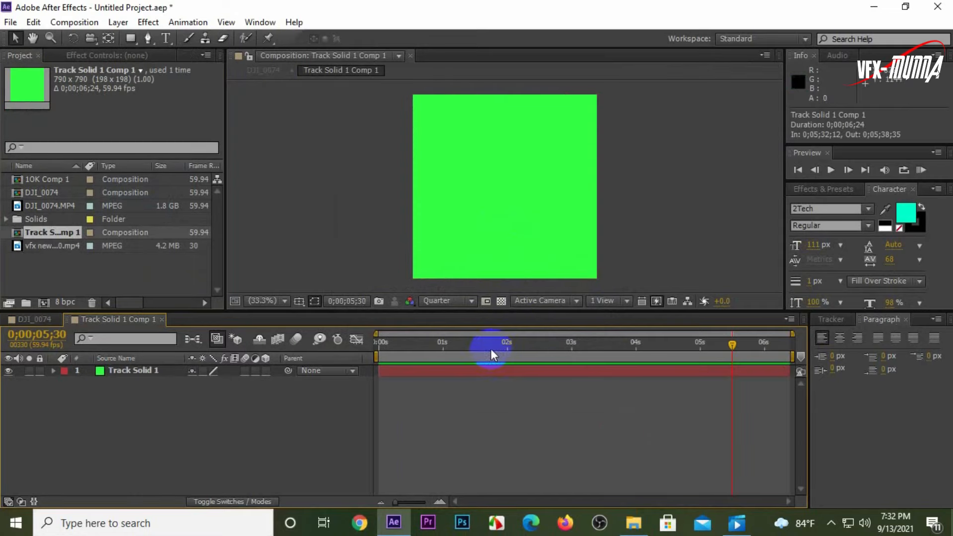
left_click_drag(36, 247, 147, 384)
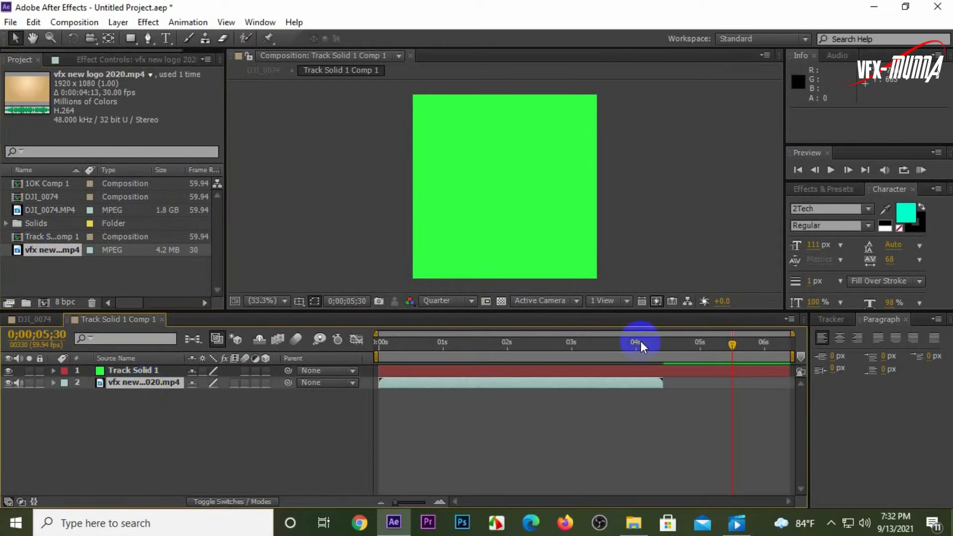
left_click(615, 341)
left_click_drag(615, 342, 572, 343)
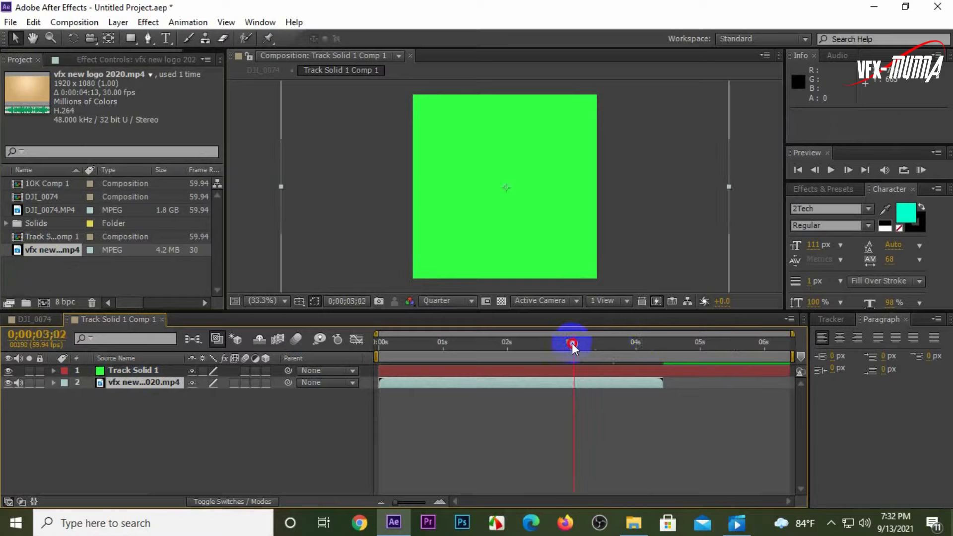
left_click(8, 371)
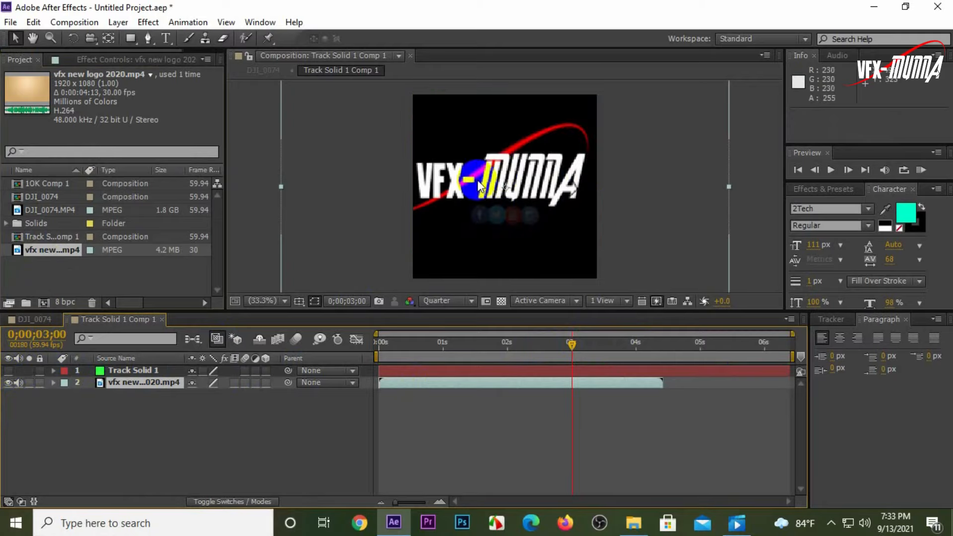
left_click(543, 395)
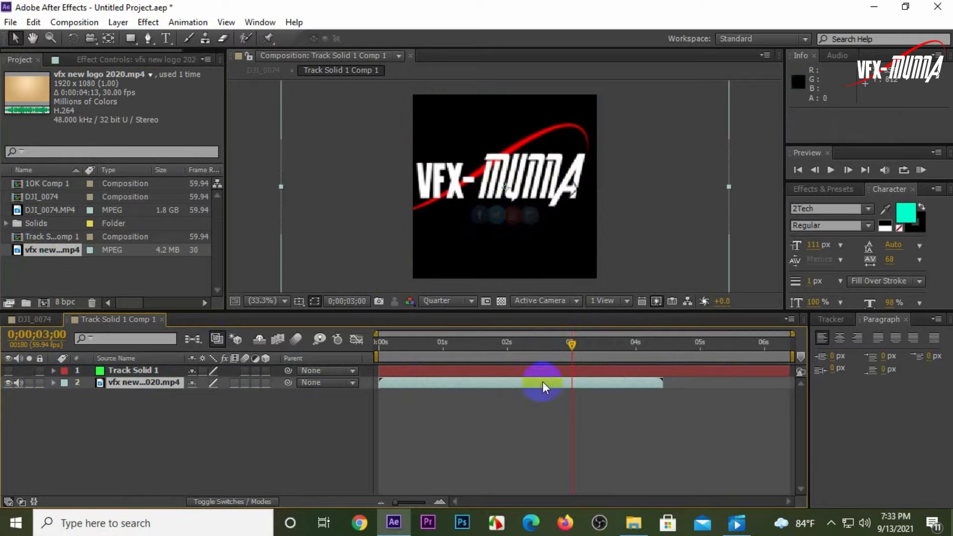
left_click(484, 251)
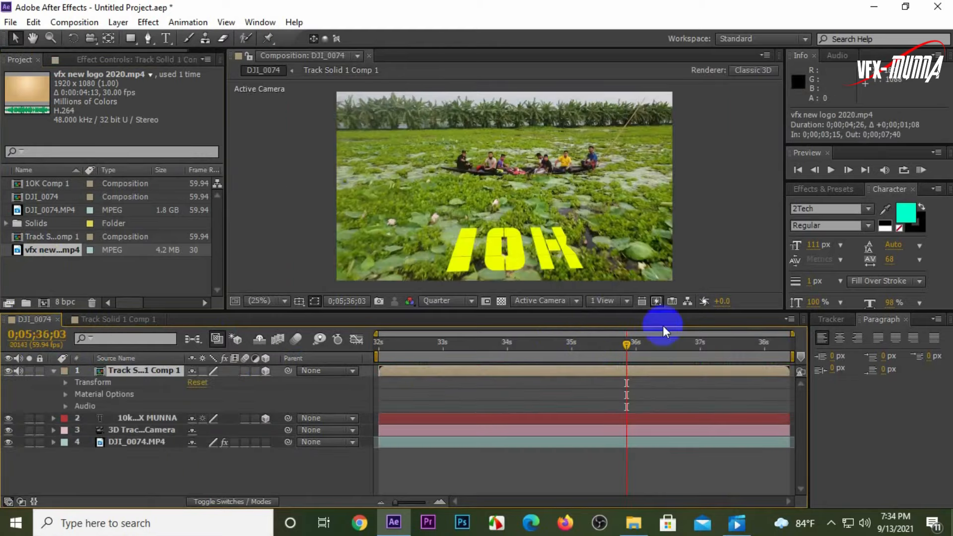
Step: Scrub DJI_0074 to 0;05;37;22 and play the composition to check the tracked logo
left_click_drag(636, 343, 716, 346)
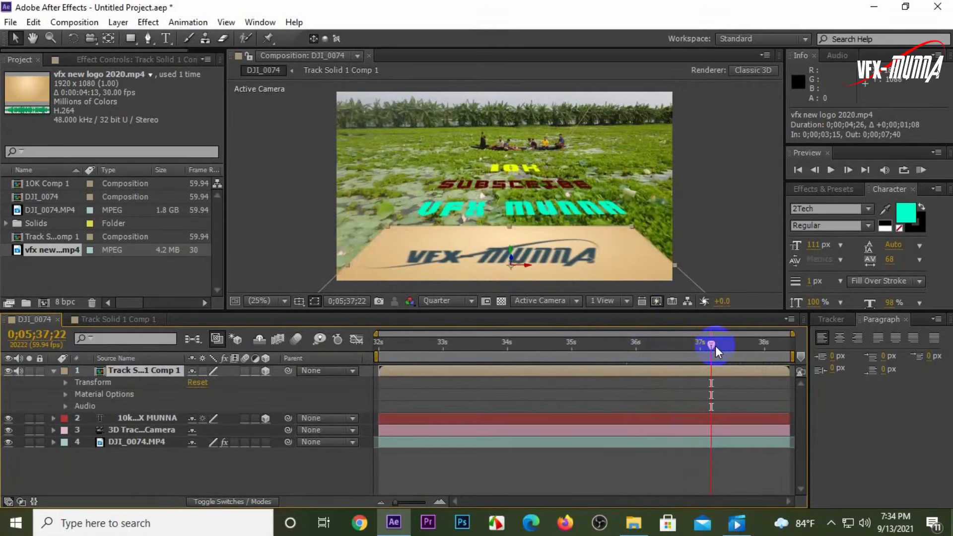
left_click(831, 171)
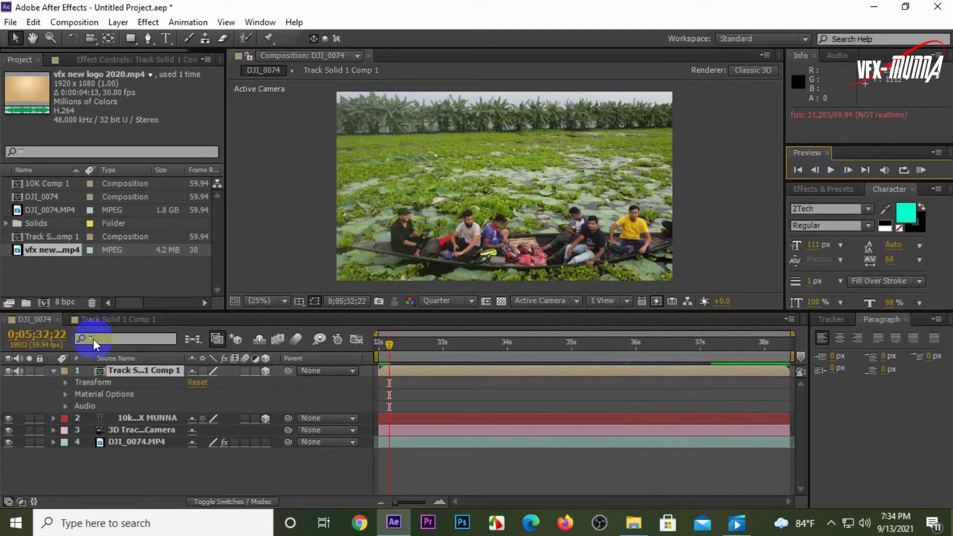
Step: Move the logo clip in Track Solid 1 Comp 1 to start at 0;00;04;09 and play DJI_0074 to check its timing
left_click(99, 317)
left_click_drag(659, 386, 721, 384)
left_click(652, 341)
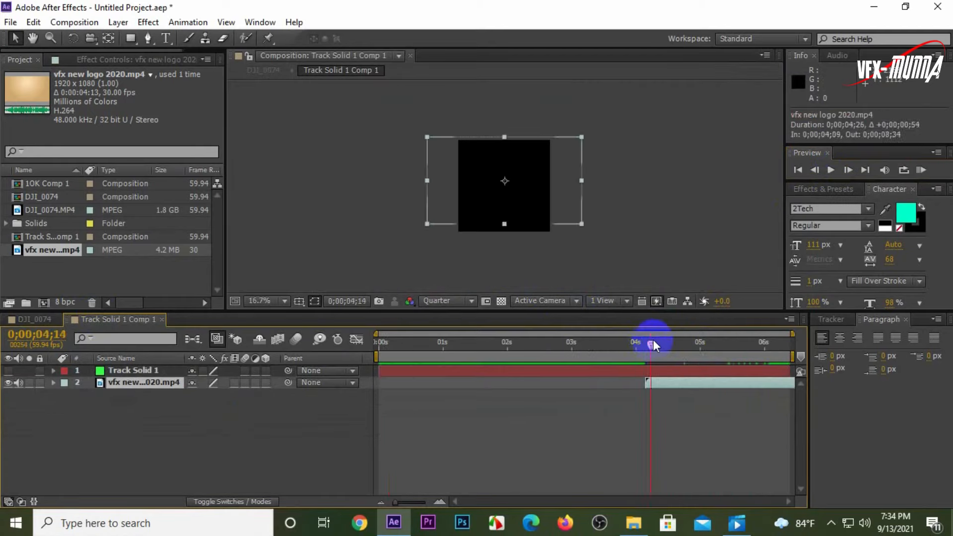
left_click_drag(653, 340, 705, 344)
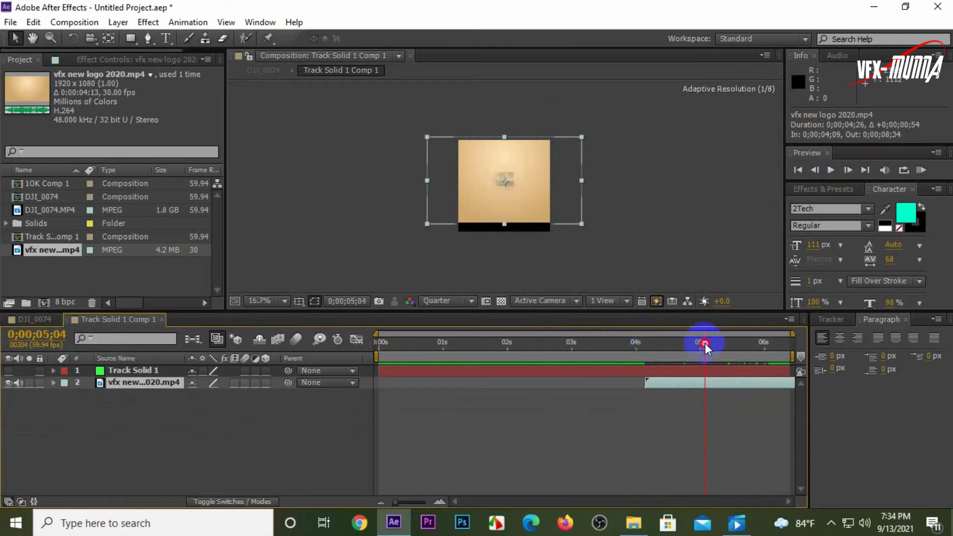
left_click(40, 321)
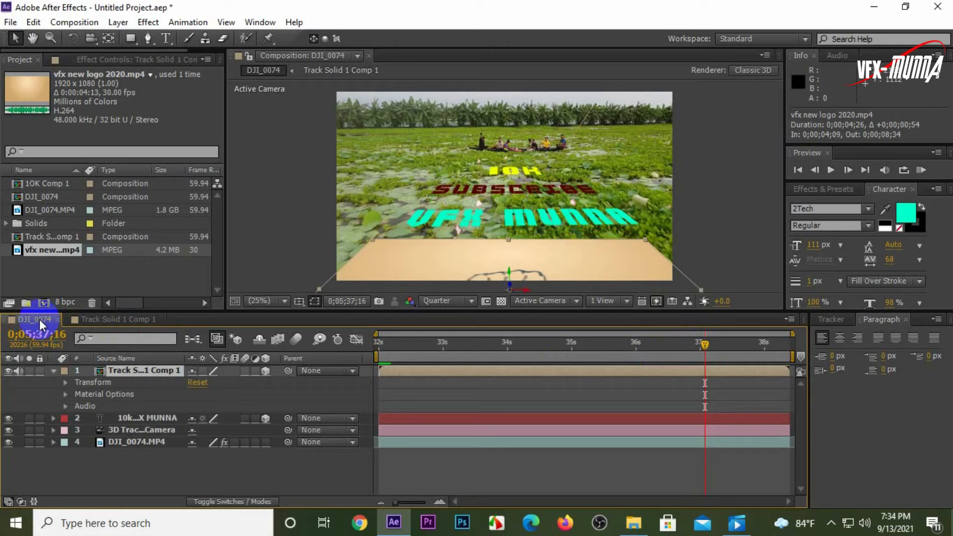
left_click(837, 170)
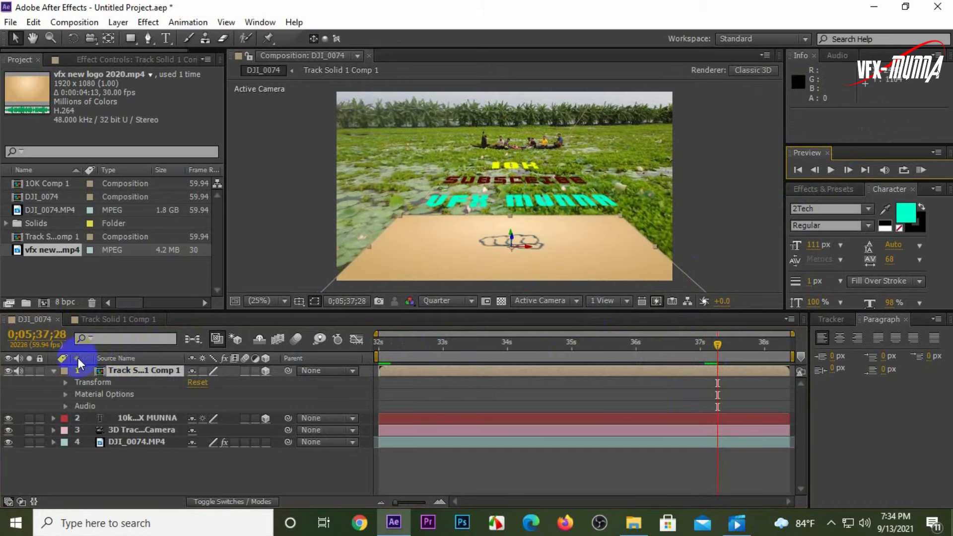
Step: Move the logo clip in Track Solid 1 Comp 1 to start at 0;00;04;50 and return to DJI_0074
left_click(86, 317)
left_click_drag(683, 382, 725, 380)
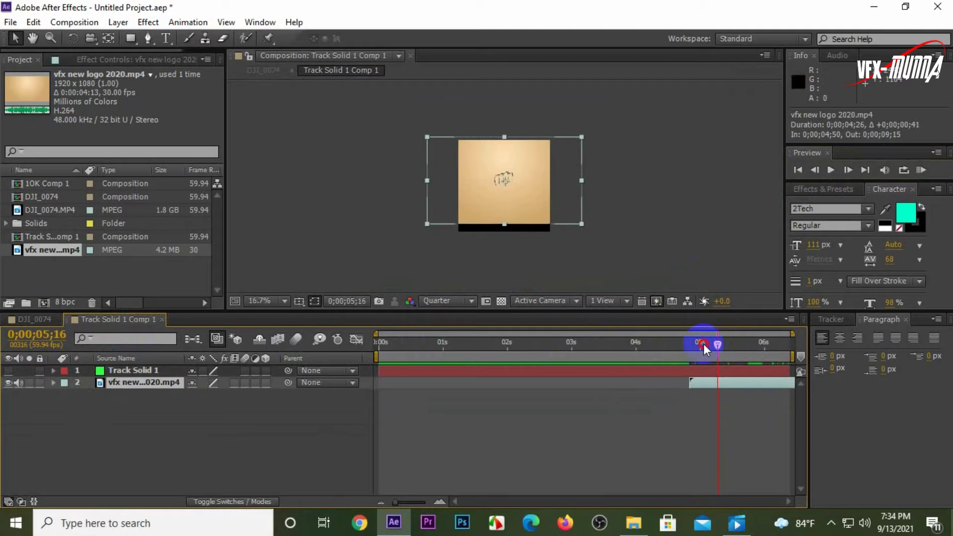
left_click_drag(704, 344, 690, 340)
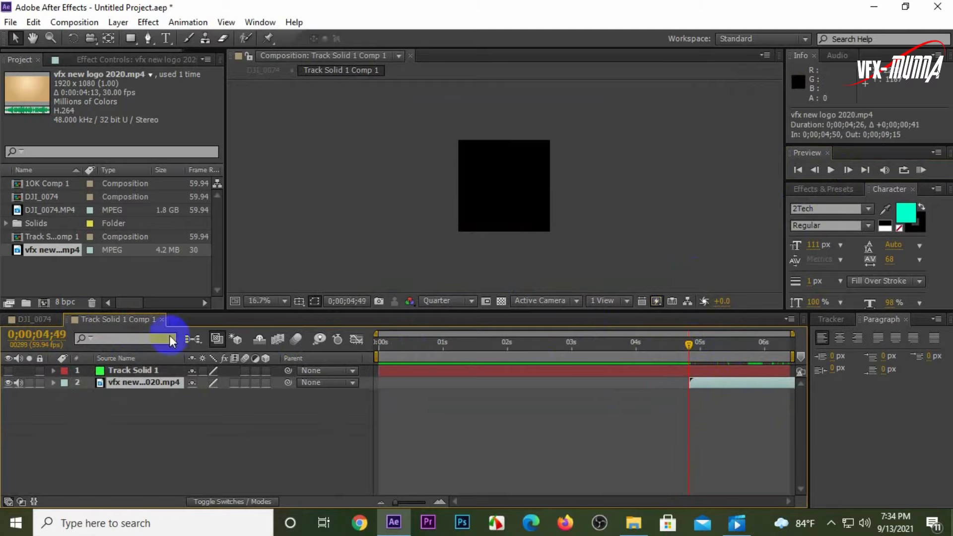
left_click(36, 320)
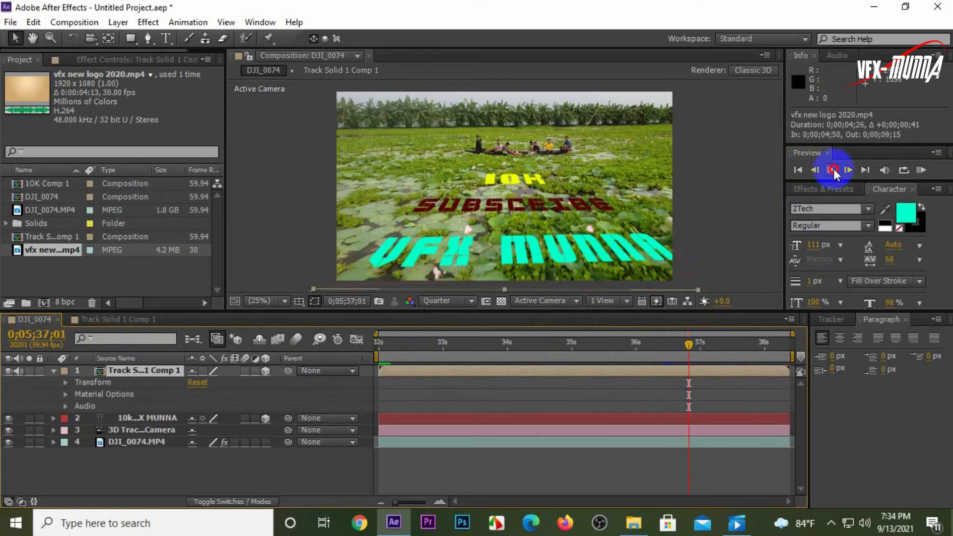